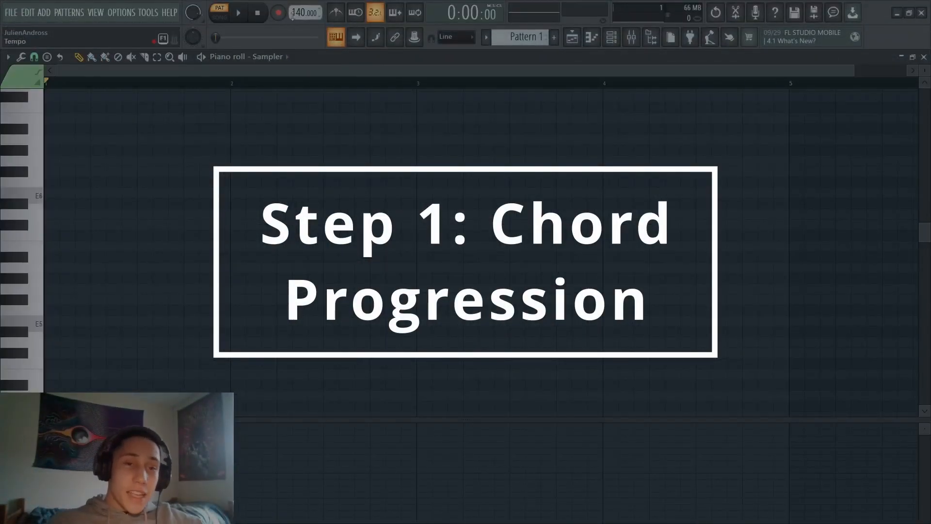
Set the project tempo to 90 BPM.
scroll(290, 14, "down", 11)
scroll(290, 14, "down", 20)
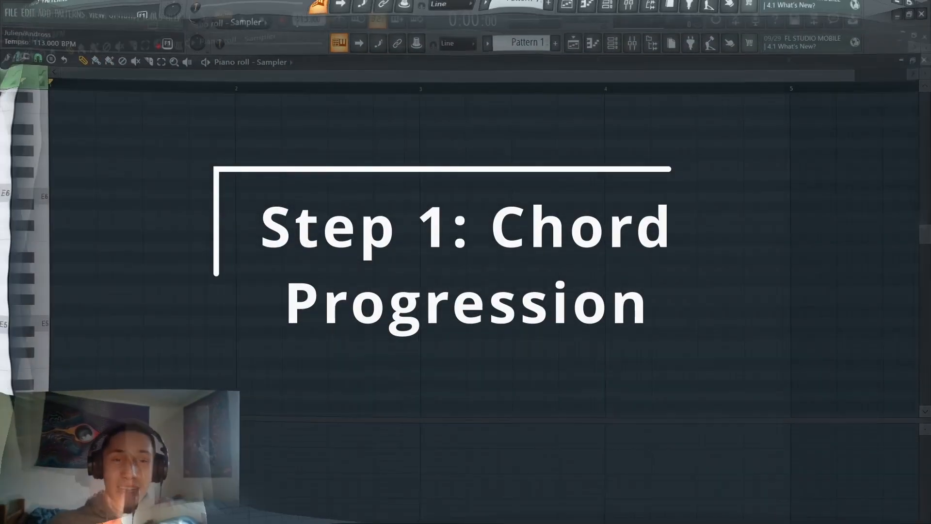
scroll(294, 15, "down", 14)
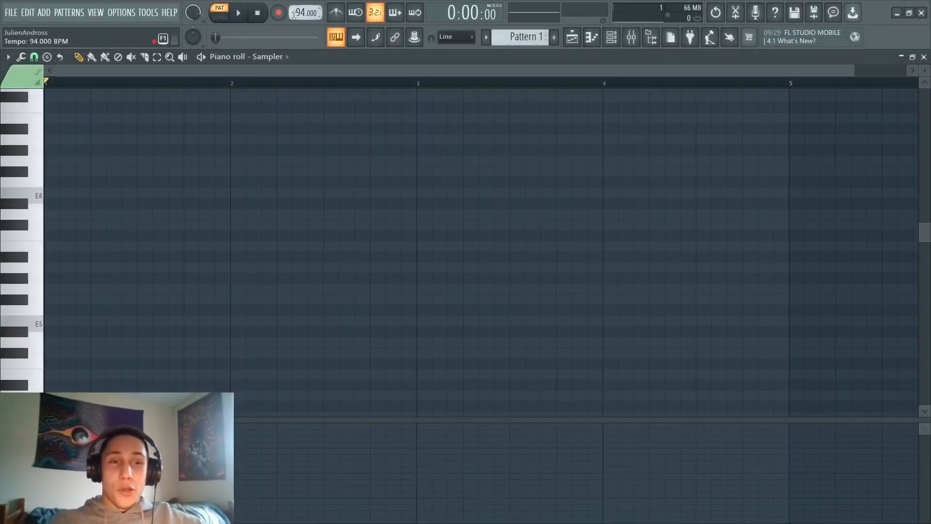
scroll(295, 14, "up", 1)
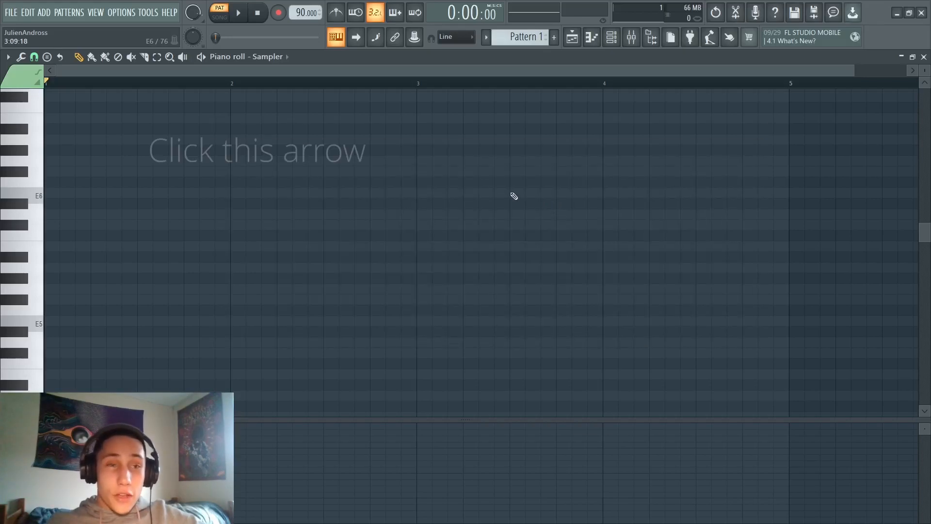
Set the piano roll's scale highlighting to root note G# with the Minor Natural (Aeolian) scale.
left_click(8, 57)
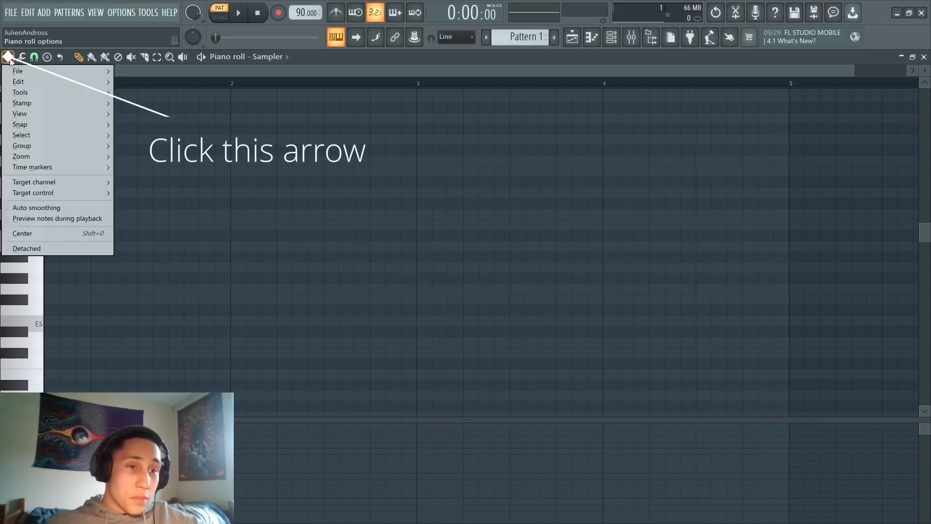
mouse_move(45, 113)
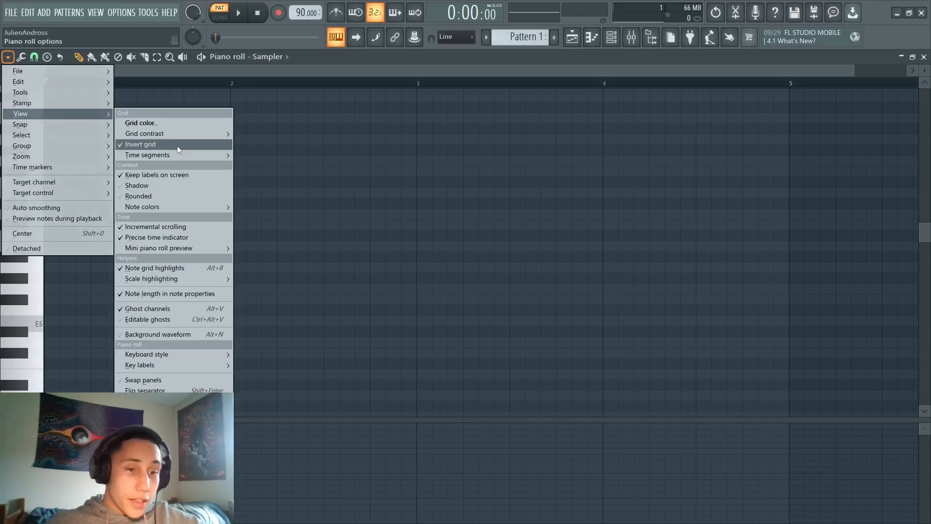
mouse_move(207, 279)
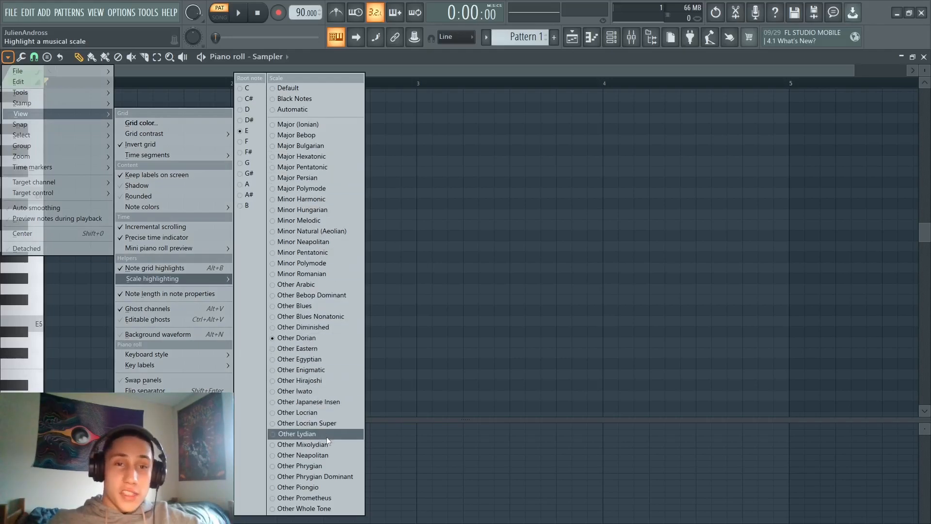
left_click(248, 174)
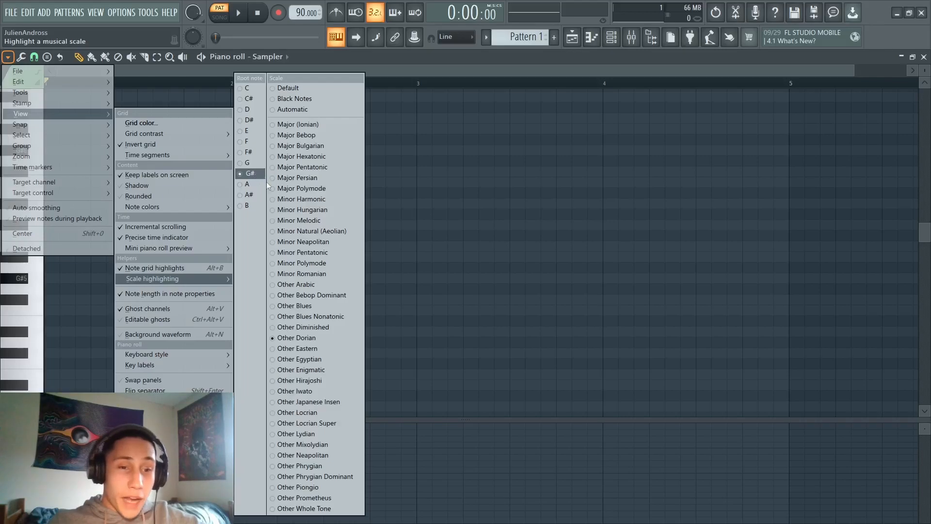
left_click(297, 232)
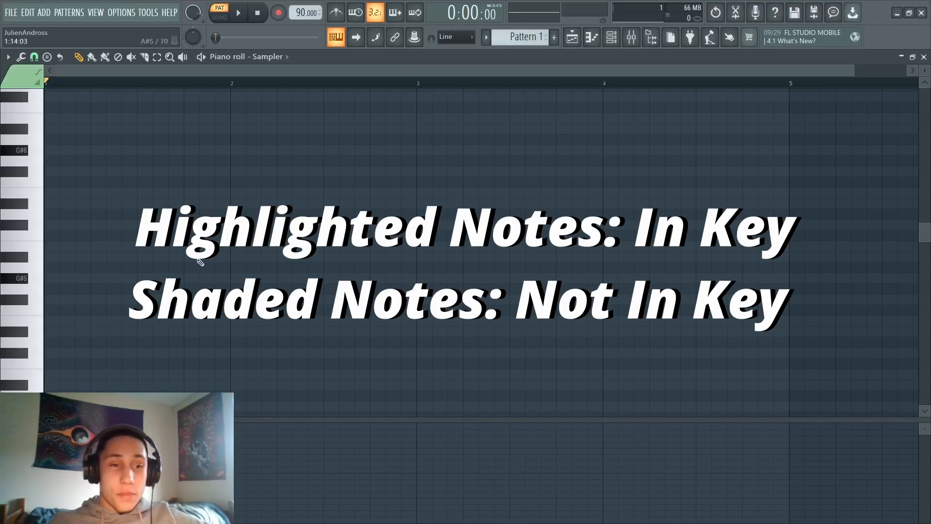
Open the chord channel's LABS instrument and browse its Piano presets.
key("F6")
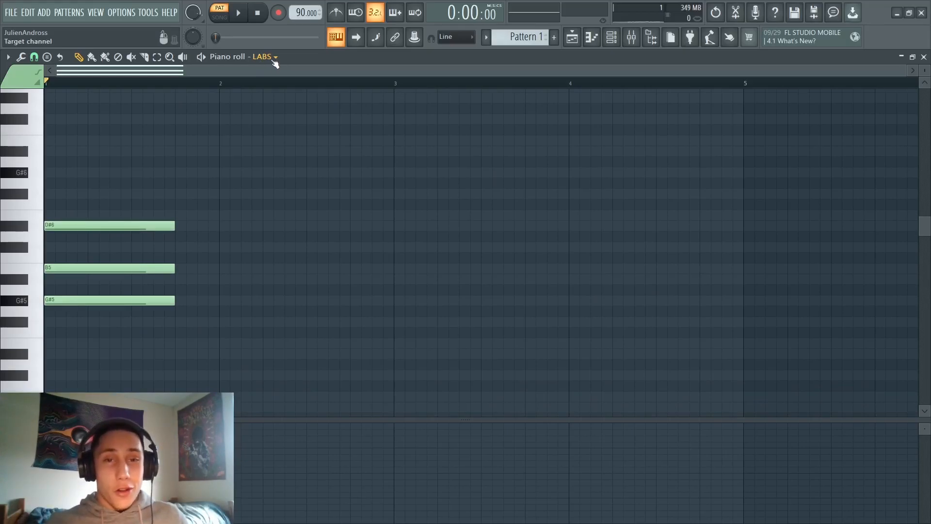
left_click(273, 59)
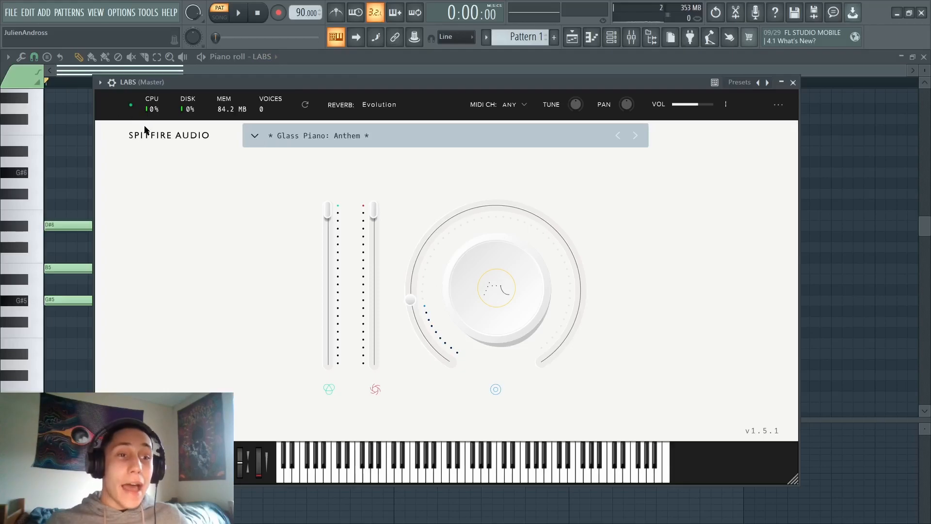
left_click(302, 136)
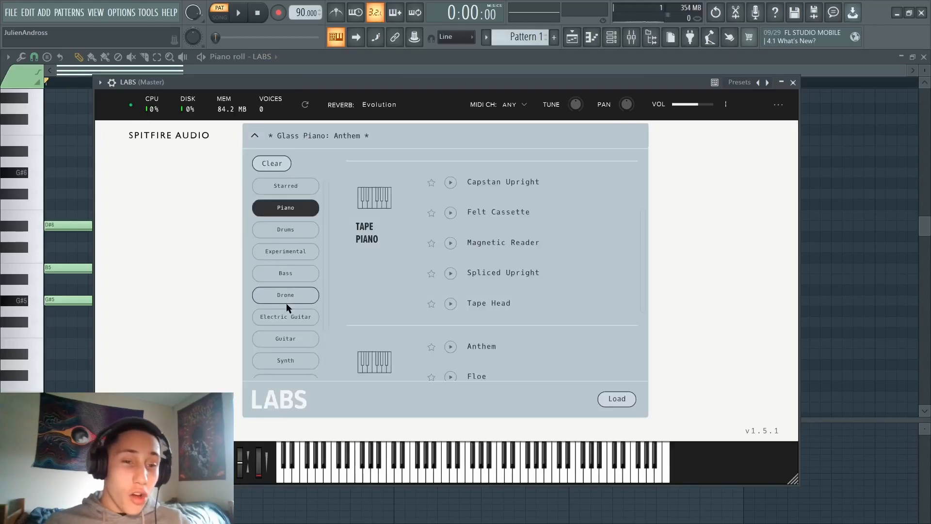
scroll(298, 296, "down", 3)
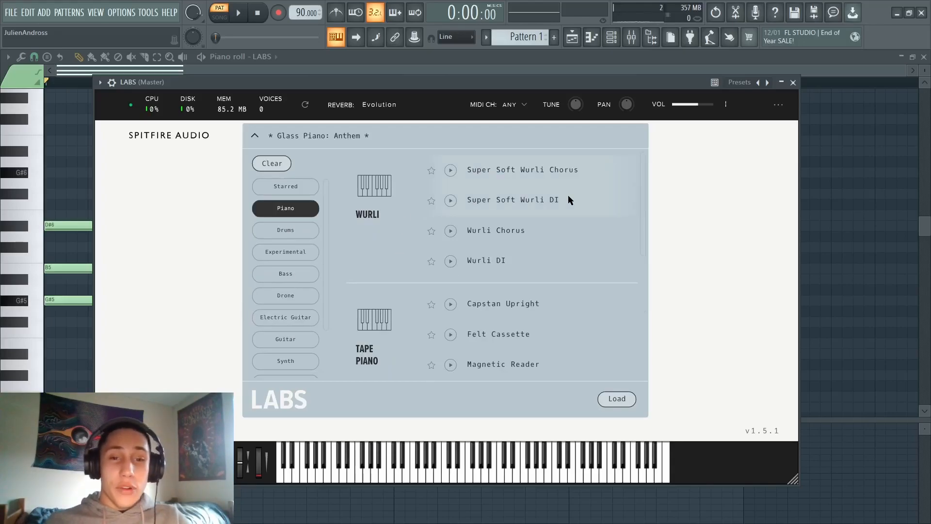
scroll(567, 200, "down", 5)
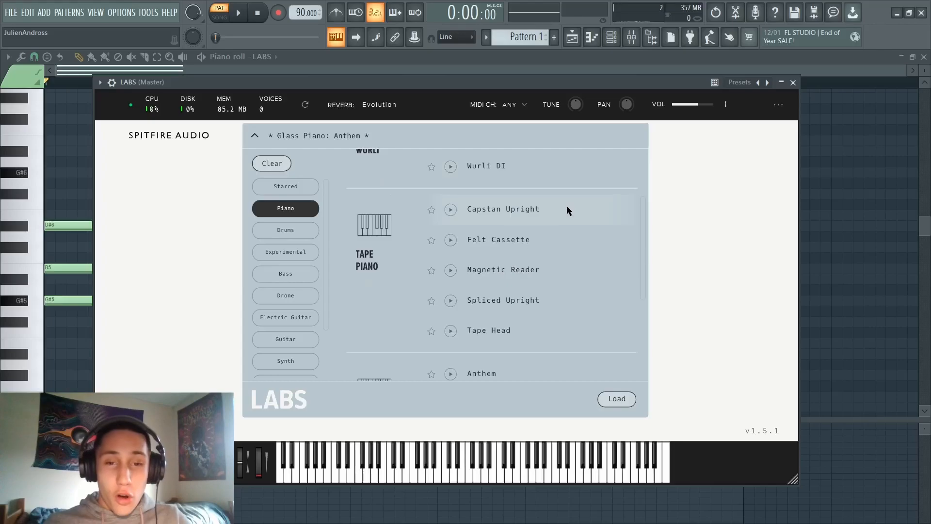
scroll(563, 213, "down", 2)
mouse_move(525, 277)
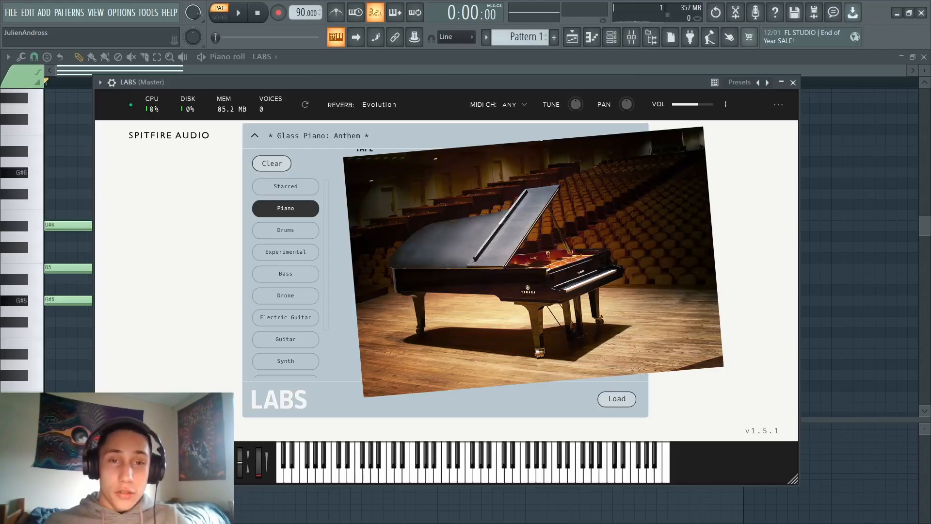
Browse the Guitar and Vocals presets in LABS and close the preset browser.
left_click(304, 341)
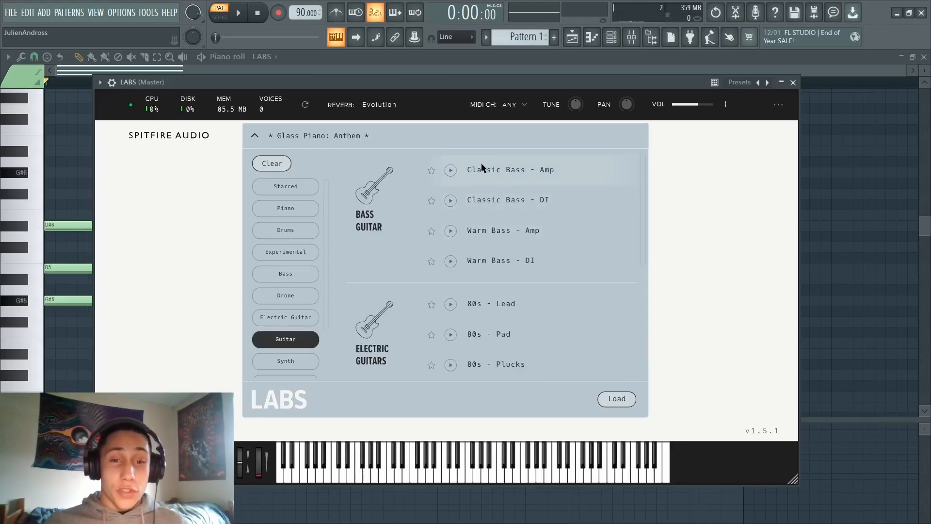
mouse_move(464, 215)
scroll(286, 291, "down", 2)
left_click(286, 326)
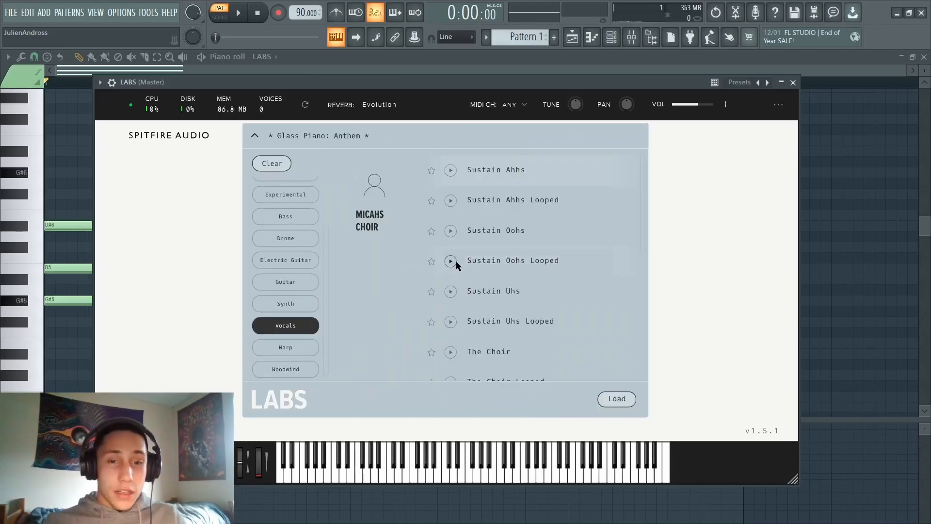
scroll(504, 272, "down", 4)
scroll(502, 290, "down", 3)
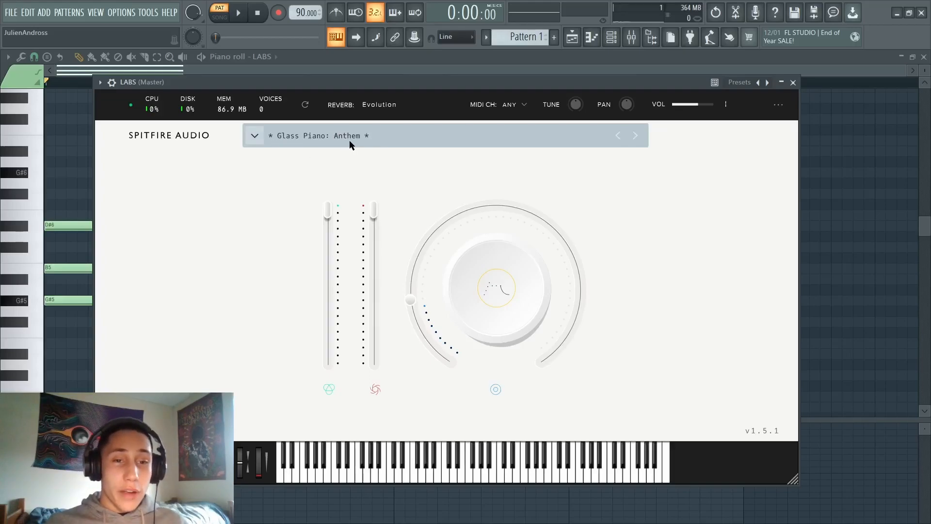
left_click(496, 288)
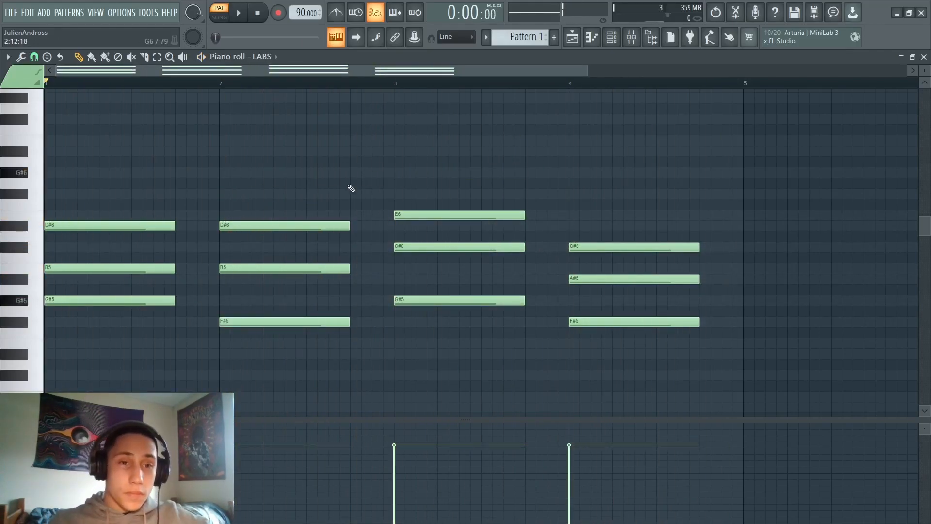
Set the project tempo to 85 BPM.
scroll(296, 10, "down", 4)
scroll(297, 11, "down", 1)
left_click(337, 14)
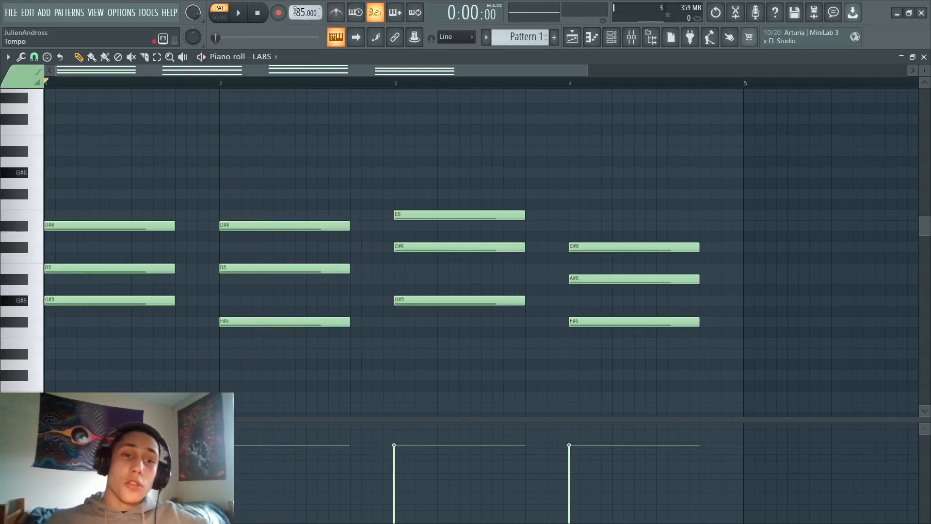
Try the lowest notes of the second and third chords one octave higher and return them to their original octave.
scroll(440, 335, "down", 1)
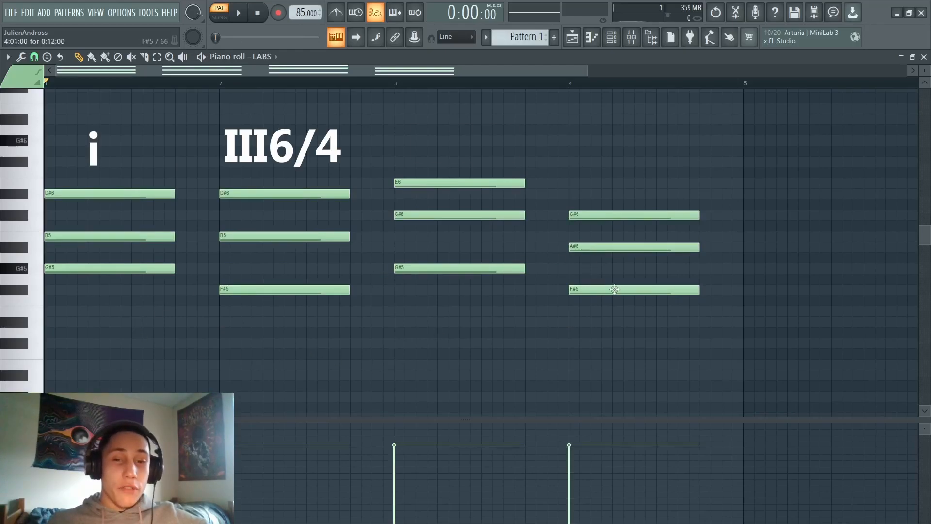
scroll(270, 321, "up", 1)
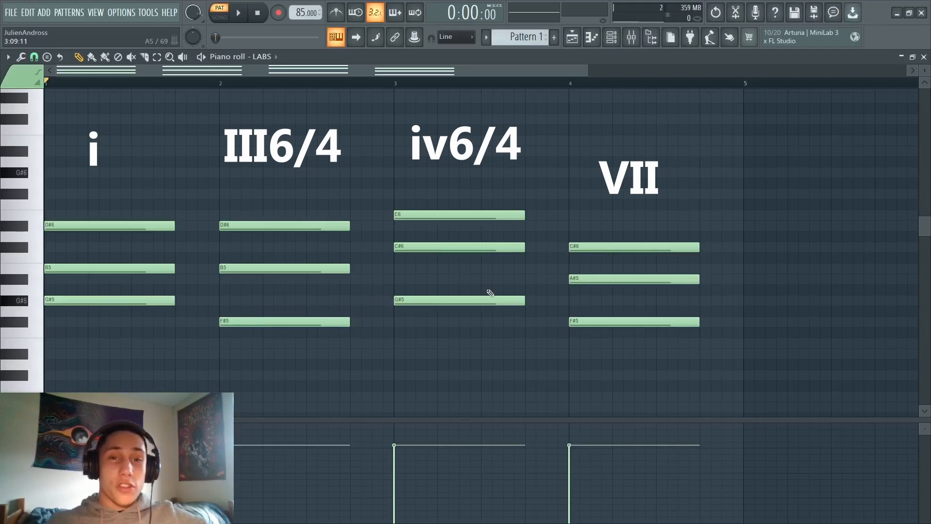
left_click_drag(537, 295, 316, 359)
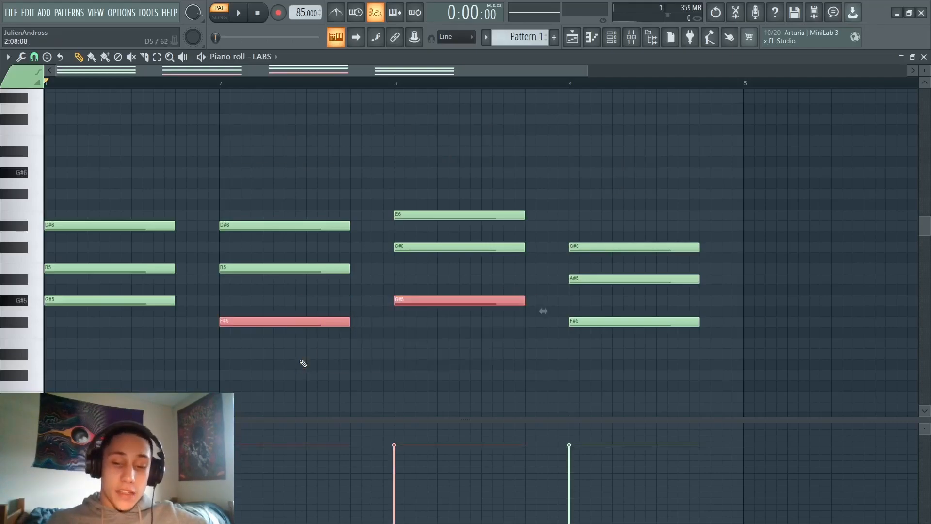
key("ctrl+Up")
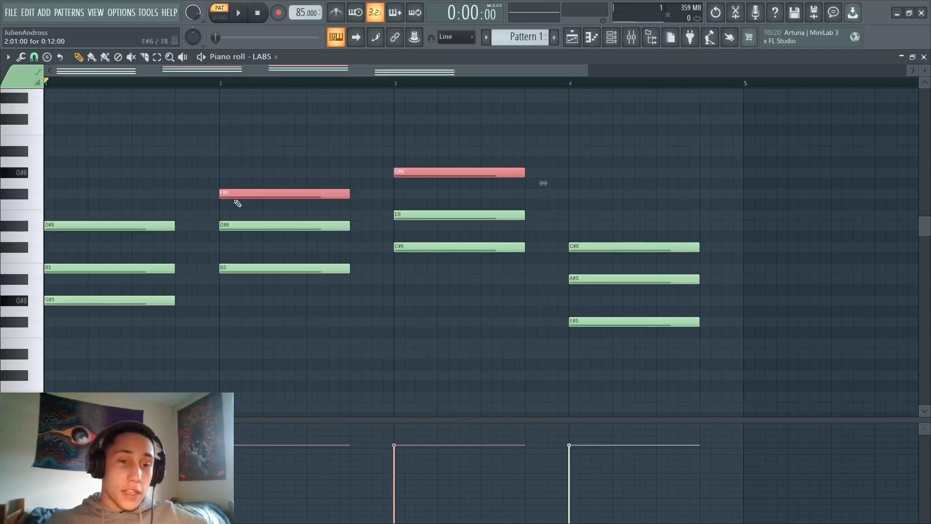
key("ctrl+Down")
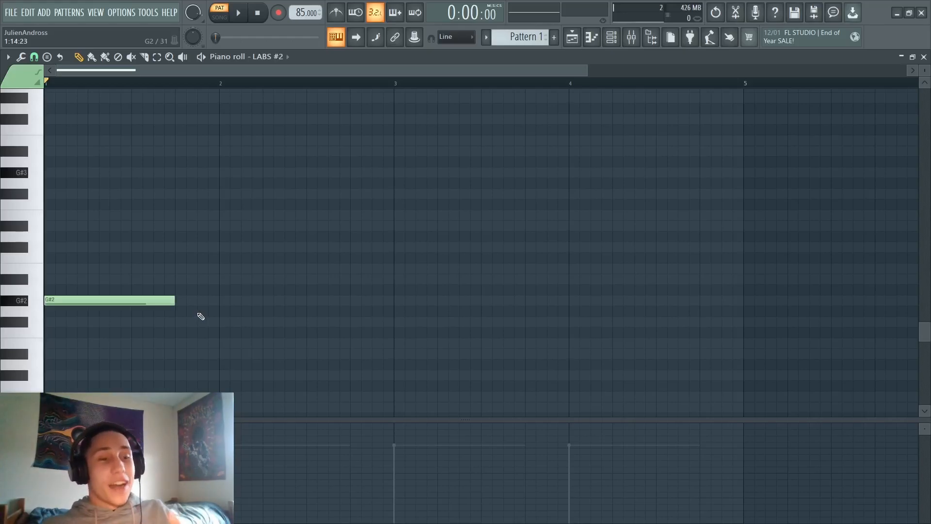
Shorten the G#2 bass note in bar 1 to half a beat and place a matching G#2 on beat 3.
key("space")
left_click_drag(174, 301, 118, 301)
left_click(84, 300)
key("space")
key("space")
left_click(160, 302)
key("space")
key("space")
key("space")
right_click(160, 301)
right_click(120, 300)
Continue the bassline with D#3 ending bar 1, B2, B2 and A#2 in bar 2, and C#3, C#3 and B2 in bar 3.
left_click_drag(208, 268, 208, 225)
left_click(230, 269)
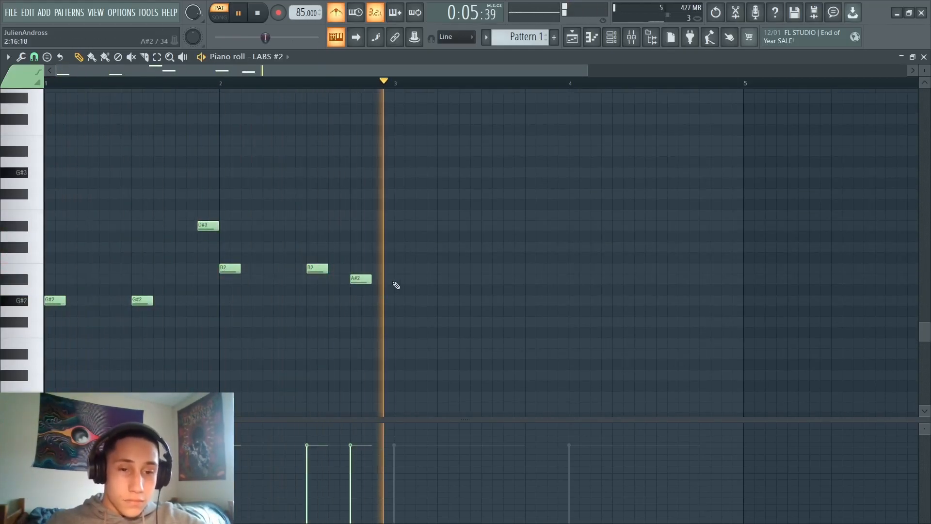
left_click(401, 247)
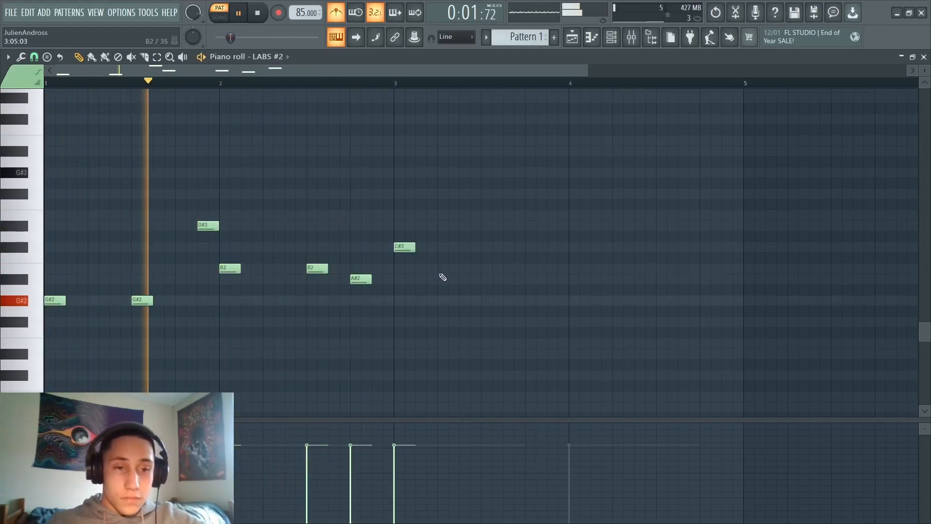
left_click(490, 247)
left_click(555, 268)
Finish the bassline in bar 4 with F#2 on beats 1 and 3 and D#2 on beat 4.
left_click(577, 322)
left_click(665, 322)
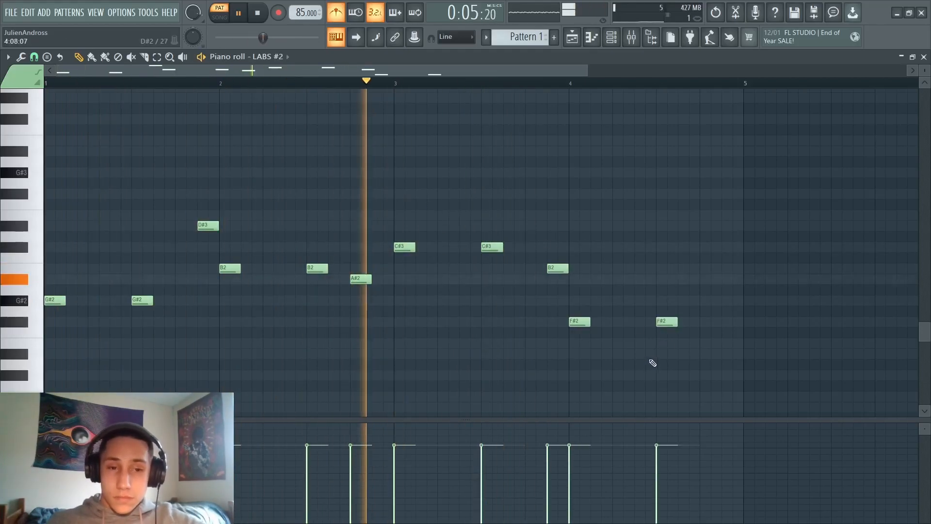
left_click(710, 354)
key("space")
Open the bass channel's LABS instrument to check its preset, and close it.
right_click(283, 59)
left_click(427, 140)
left_click(777, 86)
Raise the velocity of all bass notes to the maximum while playing the pattern.
key("space")
left_click_drag(46, 425, 727, 424)
key("space")
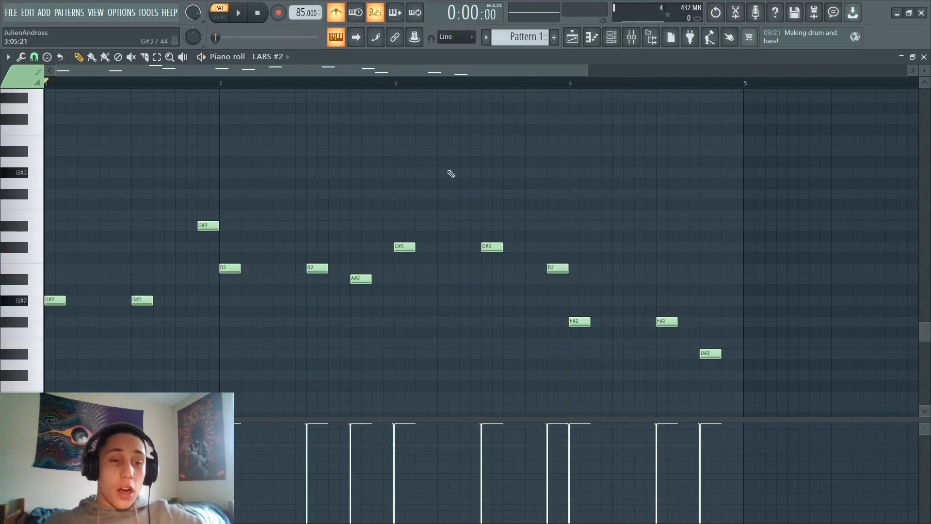
Review the preset selected in the LABS #2 bass instrument and play back the pattern.
right_click(285, 58)
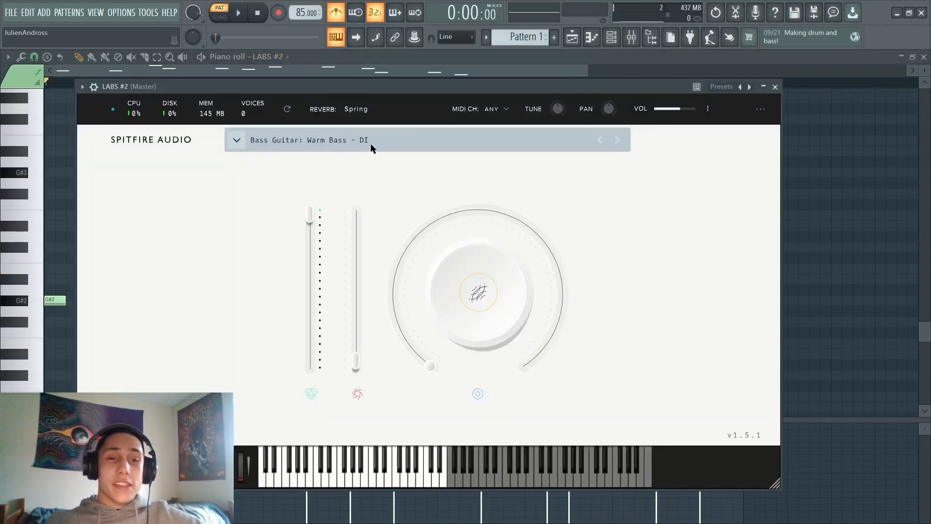
left_click(775, 87)
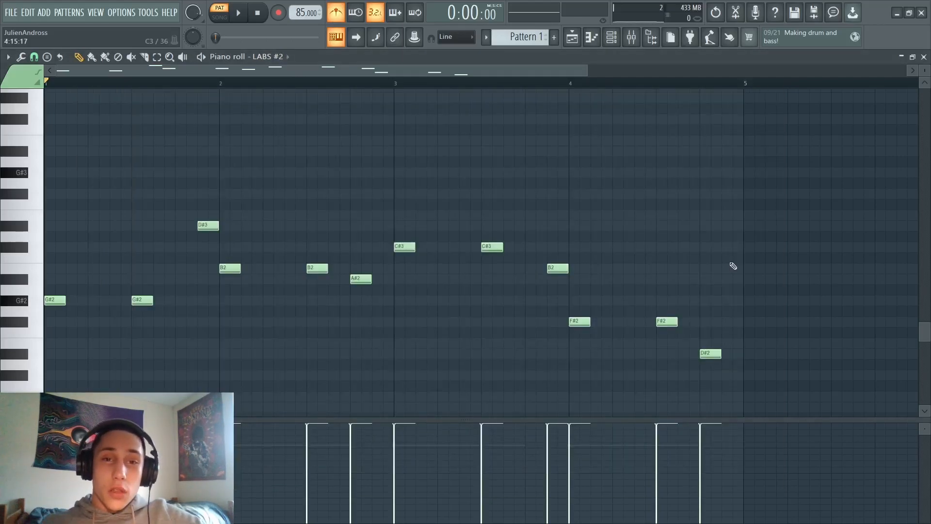
key("space")
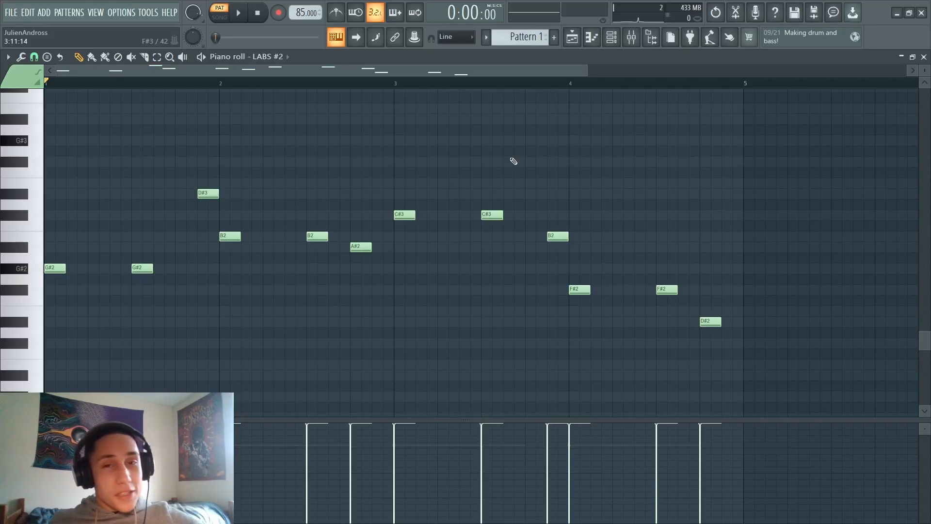
Program a syncopated Kick pattern across four bars in the channel rack, with Main Snare and Accent Snare on beats 2 and 4 of each bar.
key("F6")
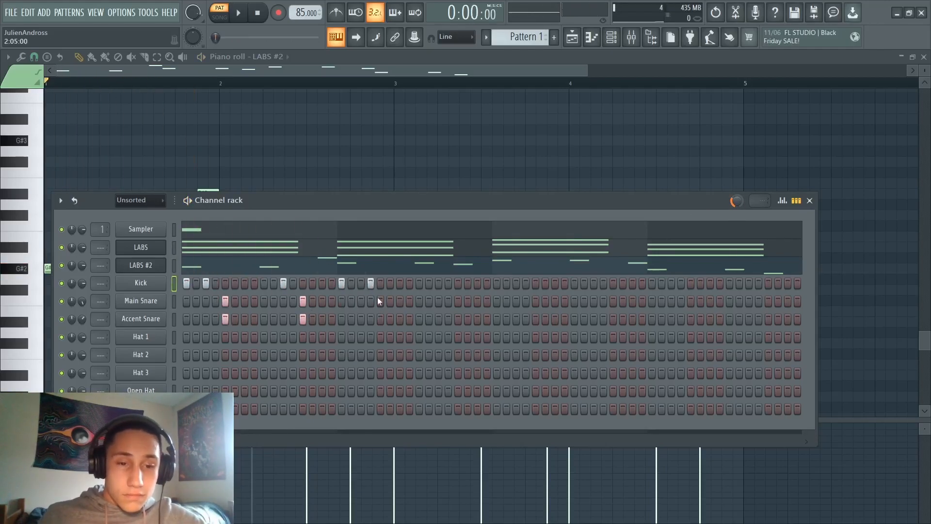
left_click(380, 301)
left_click(380, 320)
key("space")
left_click(419, 283)
left_click(458, 284)
left_click(458, 301)
left_click(458, 319)
left_click(497, 283)
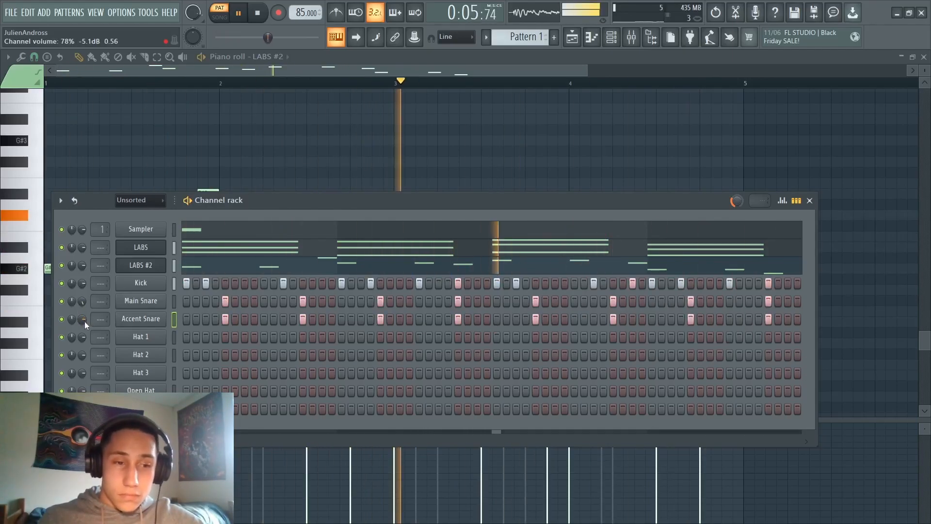
Audition the kick and snare pattern, briefly showing the channel rack's graph editor.
key("space")
left_click(782, 201)
left_click(782, 201)
key("space")
key("space")
Program scattered hi-hat hits on Hat 1, Hat 2 and Hat 3 across four bars, with one Open Hat near the end of bar 2.
left_click(186, 337)
left_click(205, 373)
left_click(216, 355)
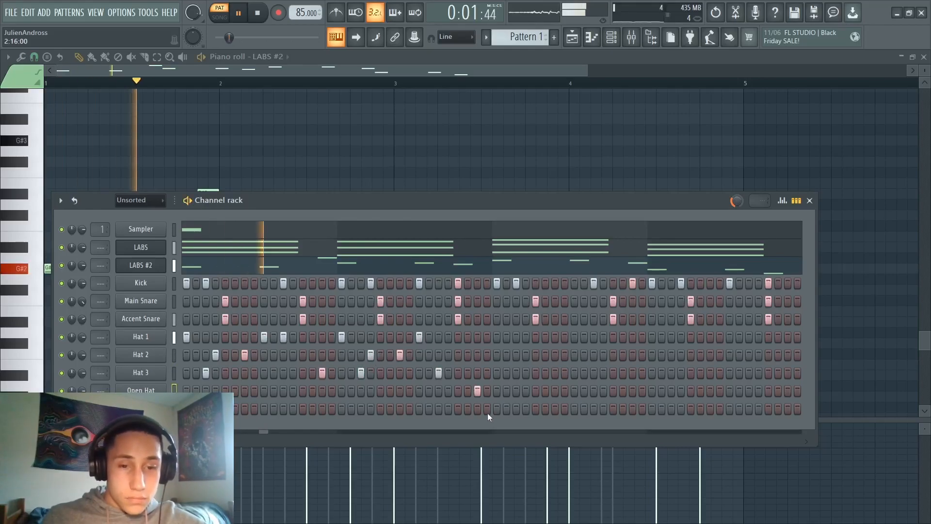
left_click(671, 372)
left_click(672, 355)
left_click(681, 372)
left_click(710, 337)
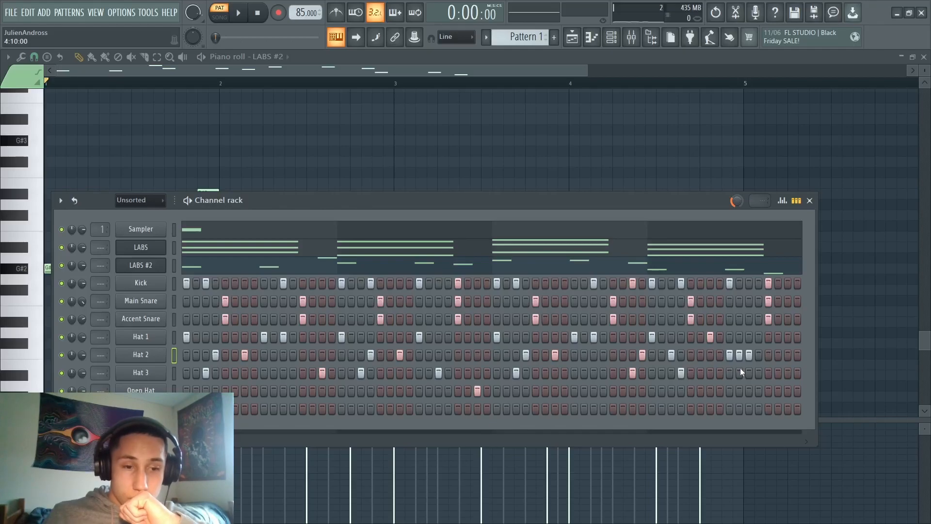
Rework the end of bar 4 with three consecutive Hat 1 hits between single Hat 2 hits, plus an Open Hat hit near the bar's end.
left_click(788, 373)
left_click(788, 391)
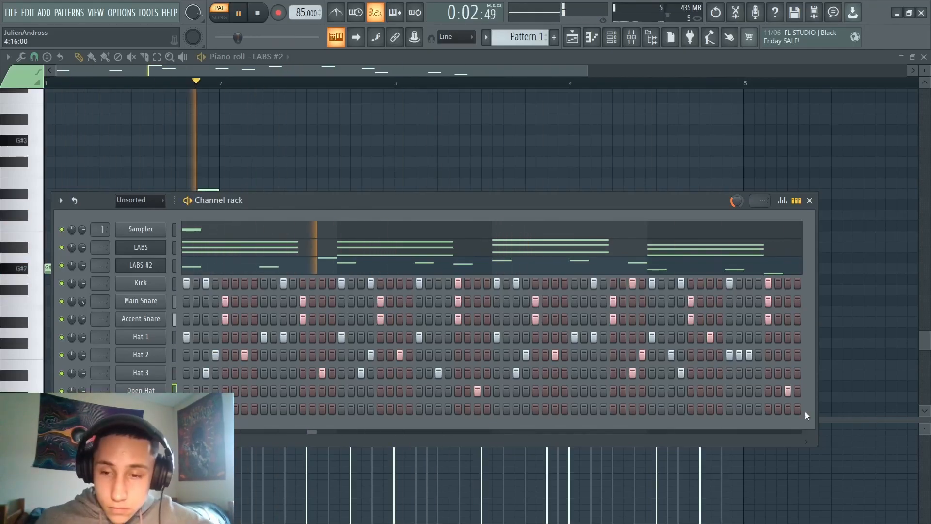
right_click(710, 337)
left_click(711, 355)
right_click(729, 355)
right_click(739, 355)
left_click_drag(729, 337, 749, 337)
left_click(758, 355)
left_click(782, 200)
left_click(783, 201)
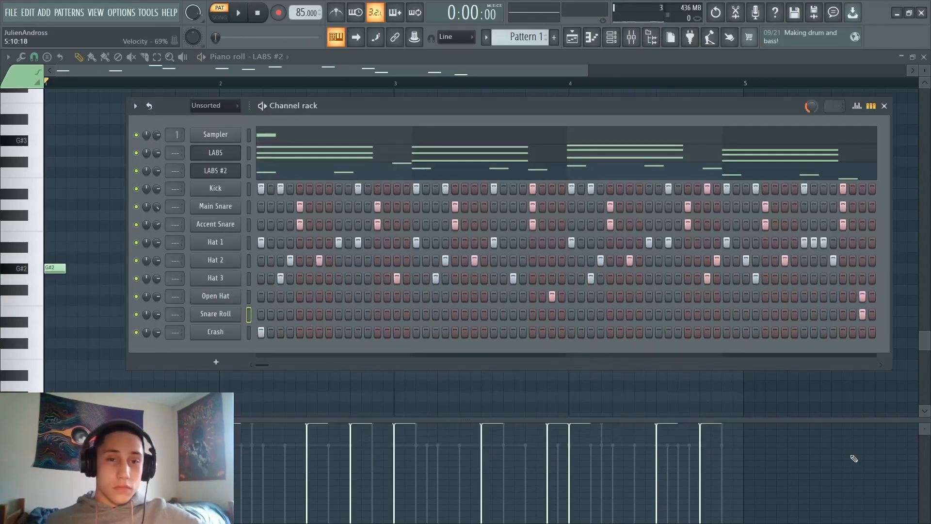
Play back the pattern to audition the drums together with the chords, bass and added melodic layers.
key("space")
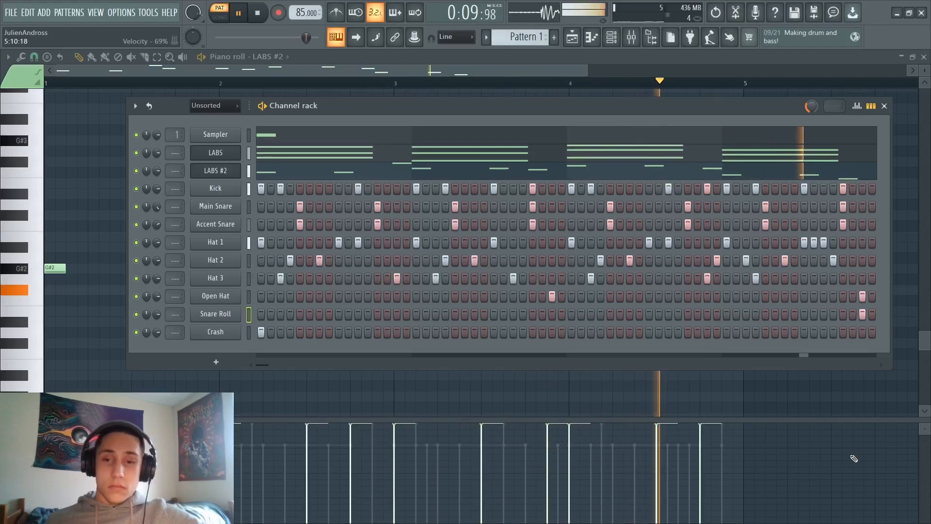
key("space")
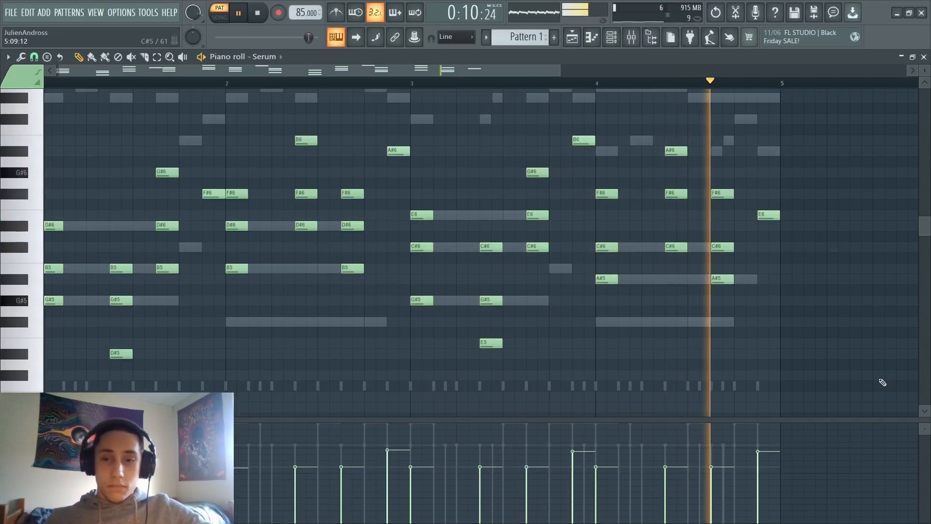
key("space")
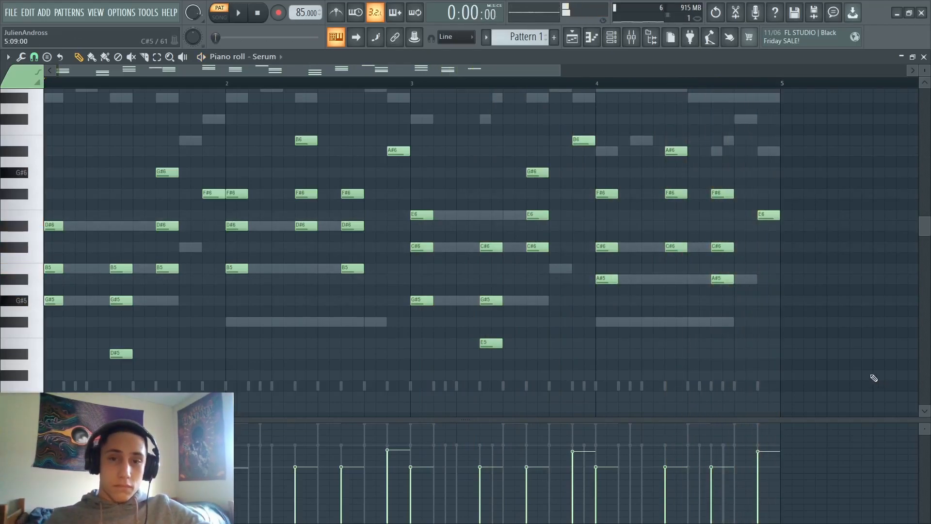
Examine the Iota Mini channel's notes and the Astral Piano preset loaded in its instrument window.
left_click(612, 37)
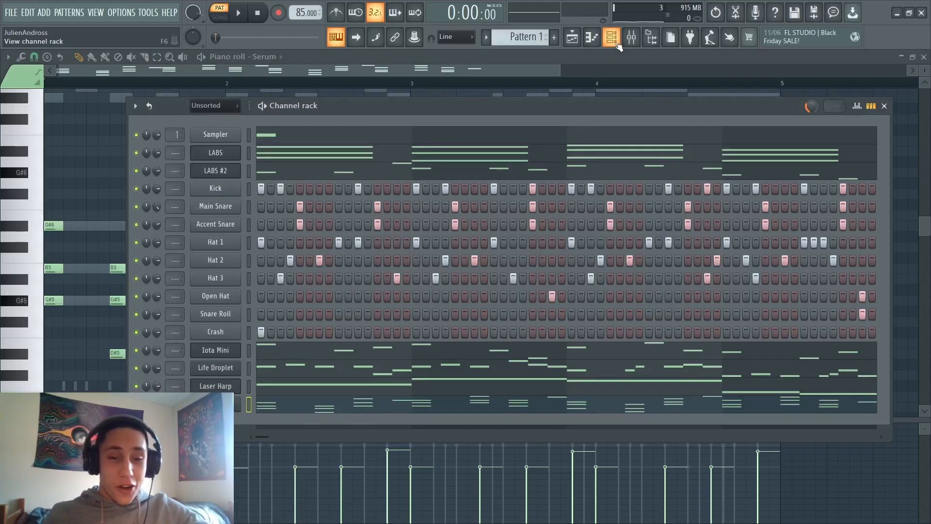
left_click(524, 350)
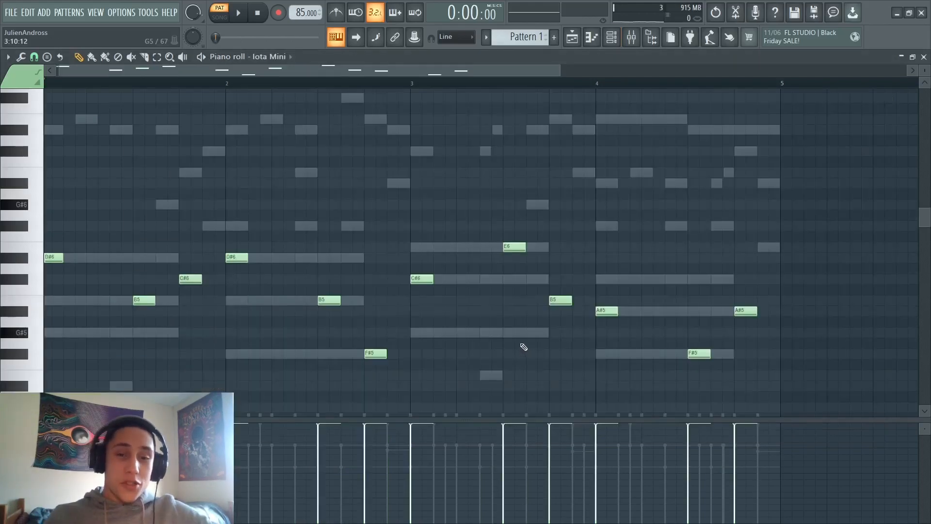
left_click(286, 59)
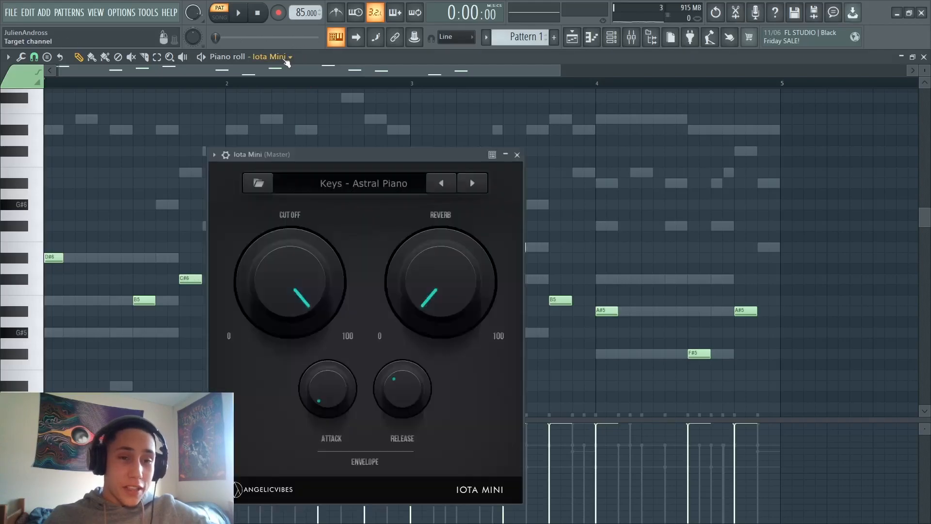
left_click(517, 155)
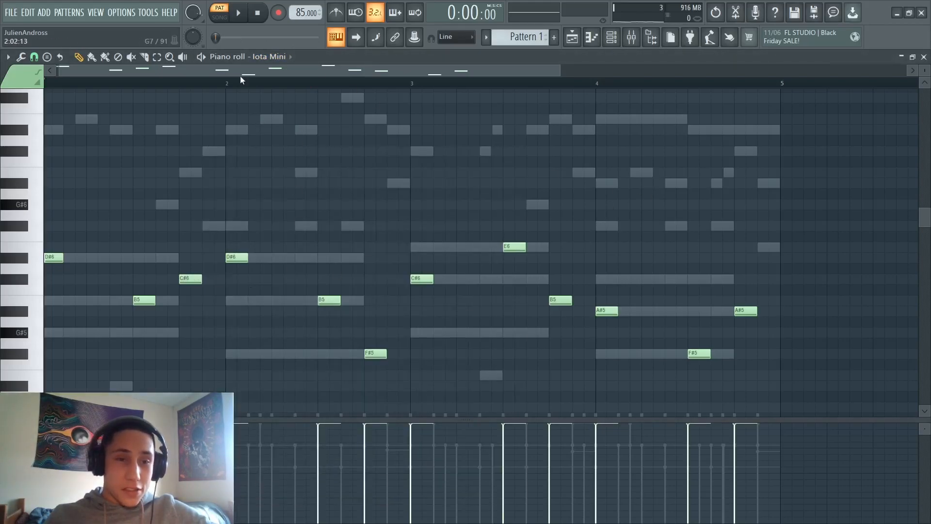
Examine the Life Droplet channel's FLEX instrument and its melody, including the short C#7 and D#7 notes in bar 3.
left_click(269, 57)
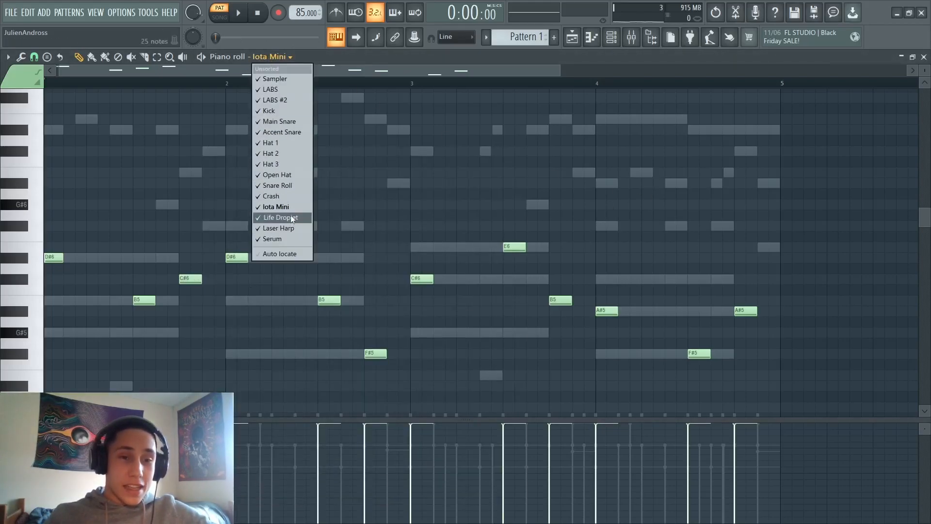
left_click(290, 216)
left_click(275, 57)
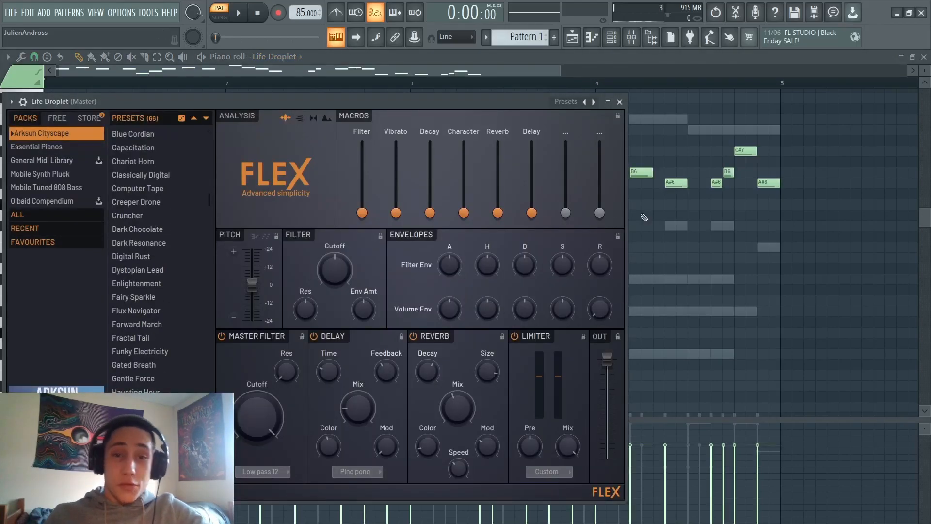
right_click(743, 292)
scroll(433, 337, "up", 2)
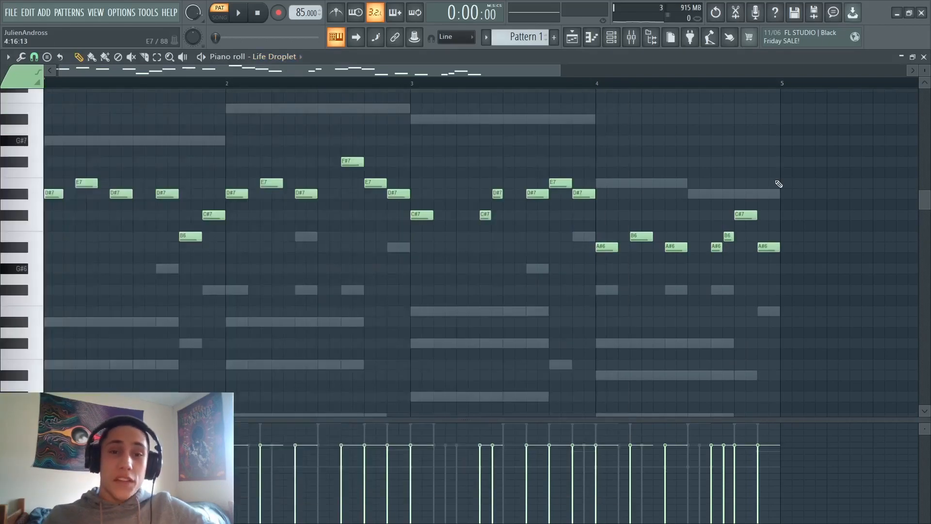
scroll(520, 228, "up", 5)
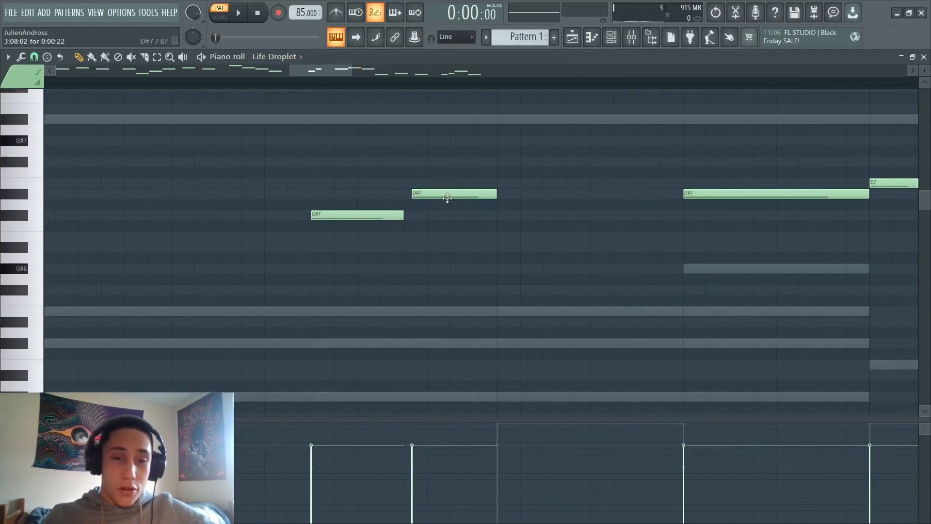
Examine the Serum channel's chord stabs and its synth's Acid and Basic Shapes oscillators and envelope.
left_click(611, 39)
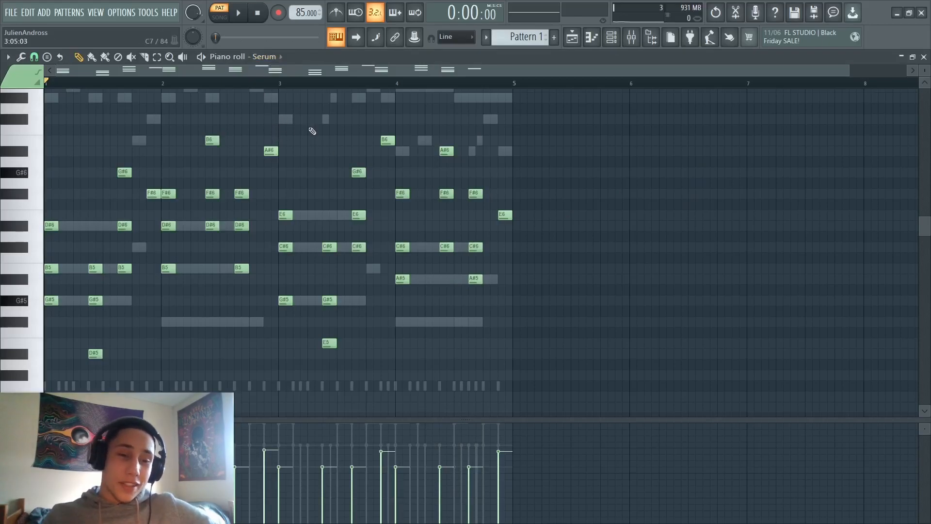
left_click(274, 57)
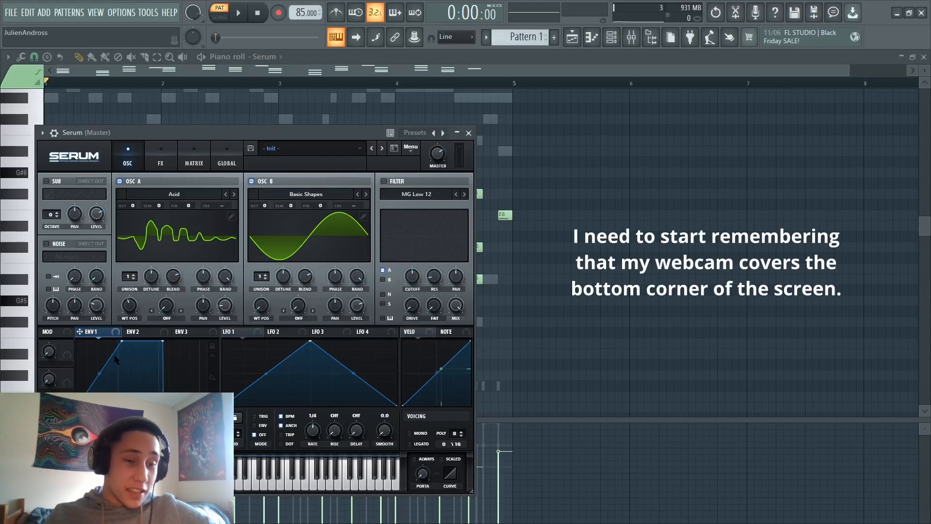
right_click(577, 336)
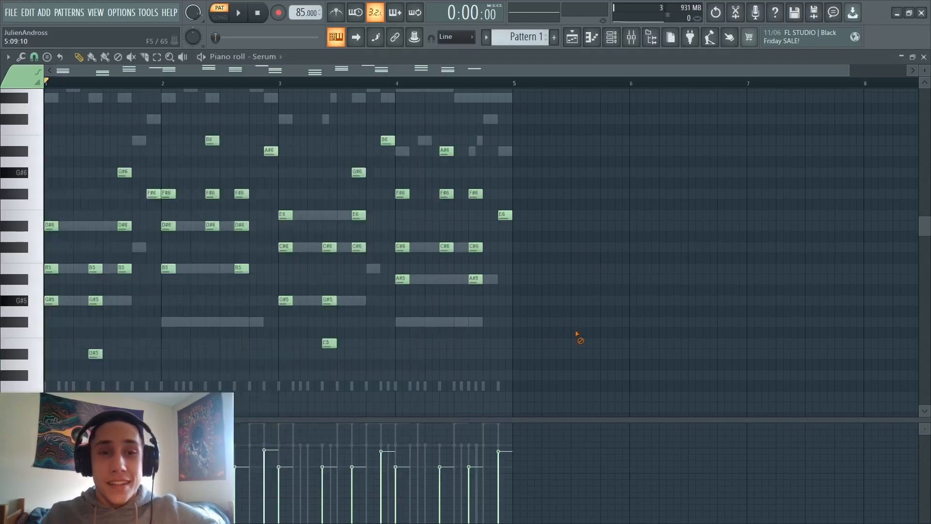
scroll(538, 320, "up", 2)
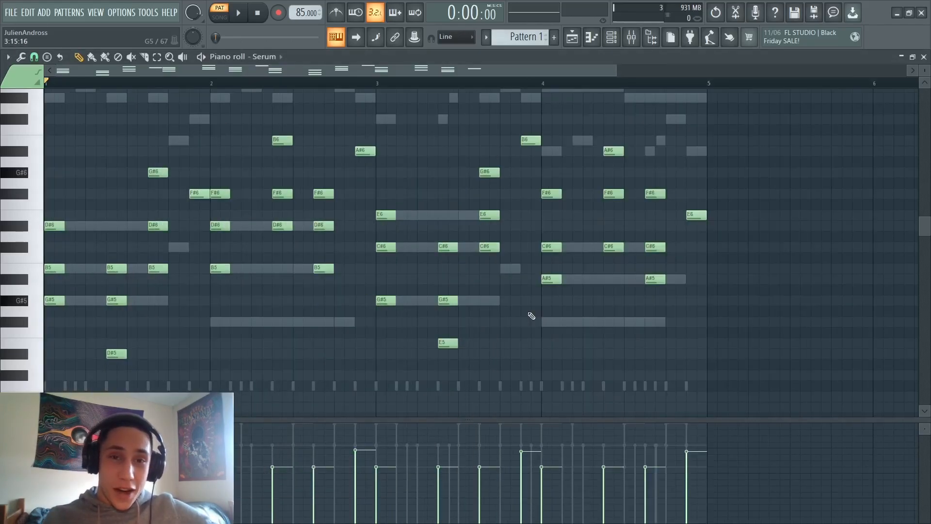
scroll(258, 313, "up", 1)
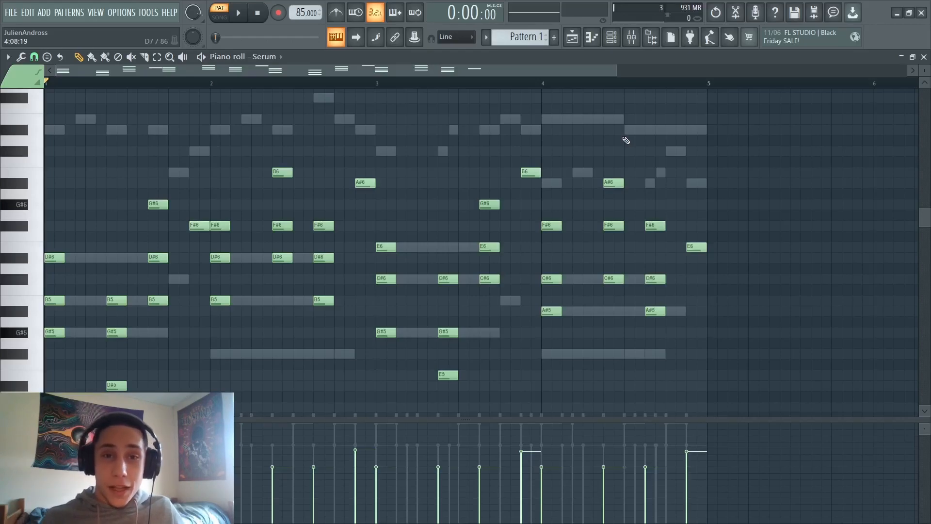
Color the Chords through Crash channels in the channel rack with a gradient from green to Dark Cyan (#329295).
key("F6")
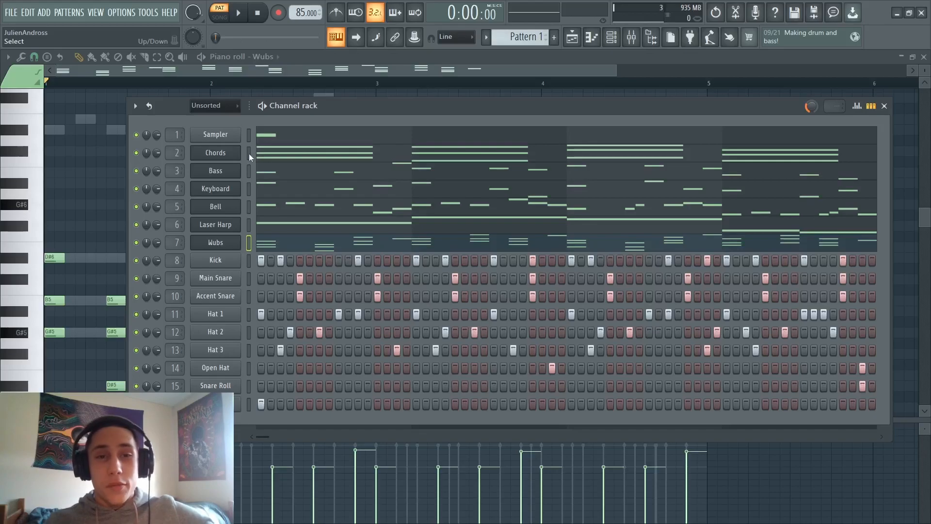
left_click_drag(249, 153, 249, 405)
left_click(135, 106)
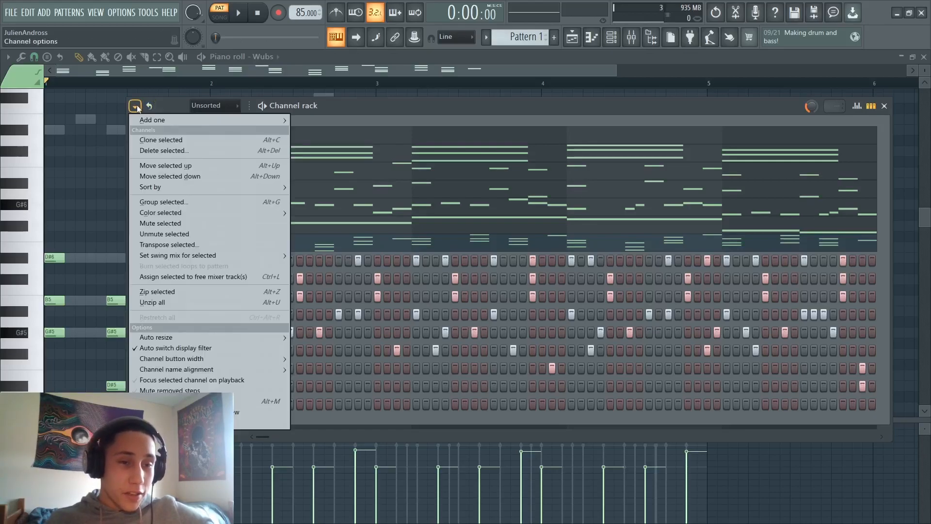
mouse_move(184, 214)
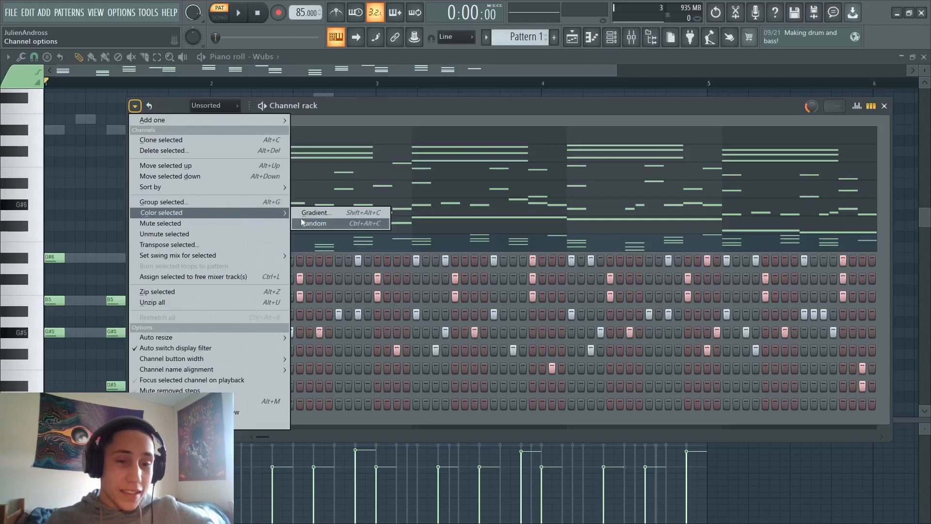
left_click(315, 212)
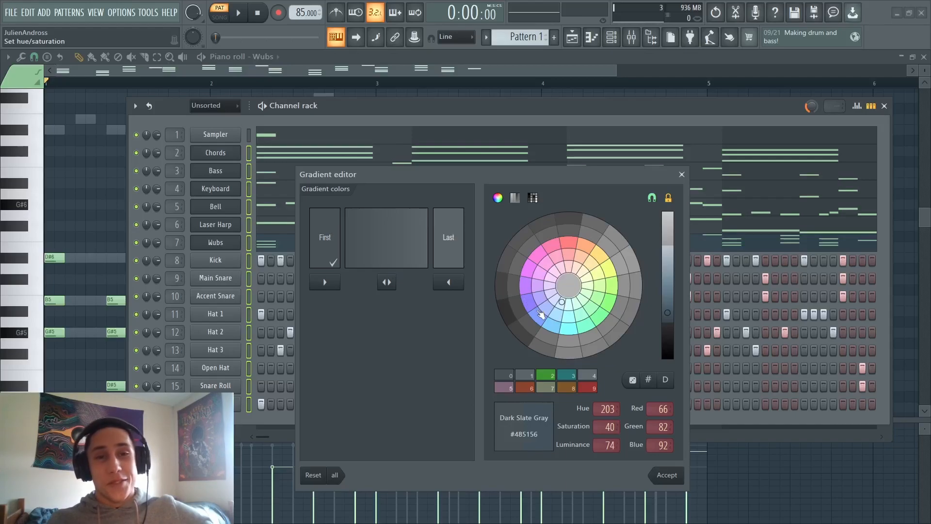
left_click(615, 307)
left_click(458, 255)
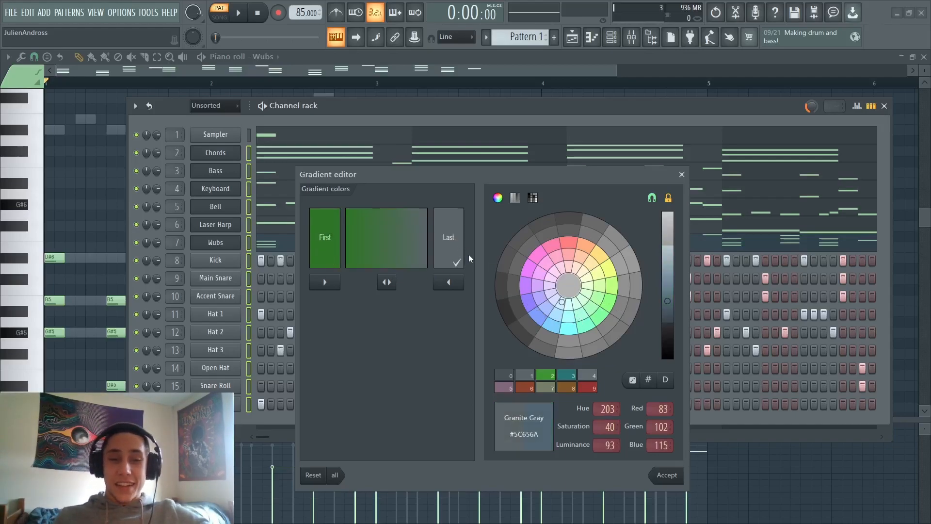
left_click(568, 327)
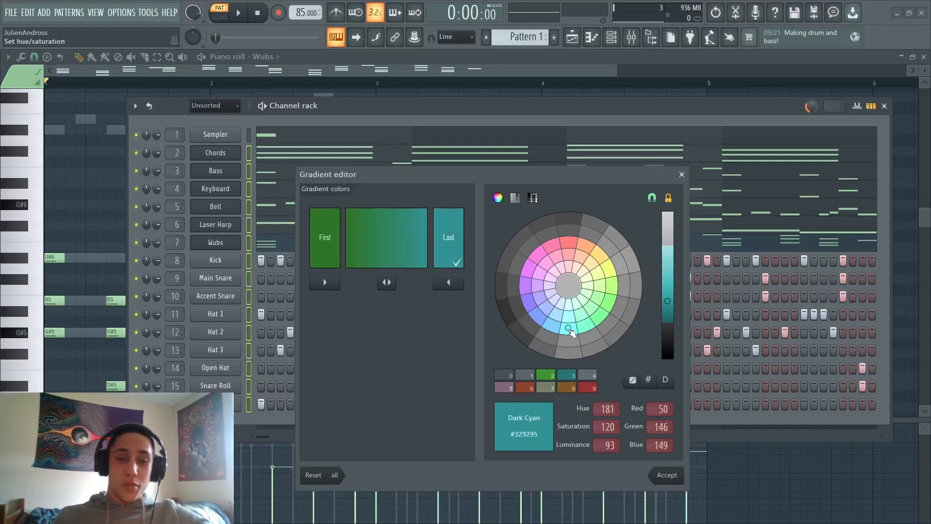
left_click(678, 478)
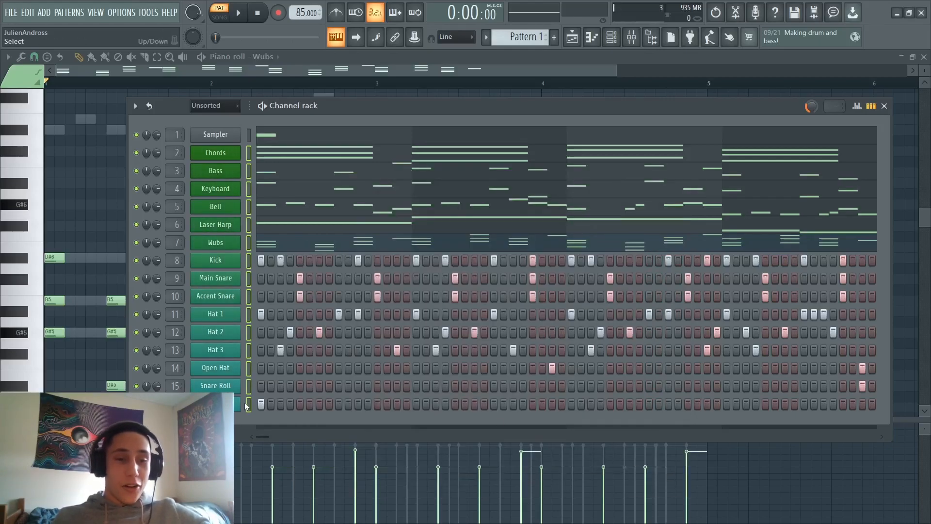
Assign the selected channels to mixer tracks starting at Insert 2, carrying over their names and colors.
key("F9")
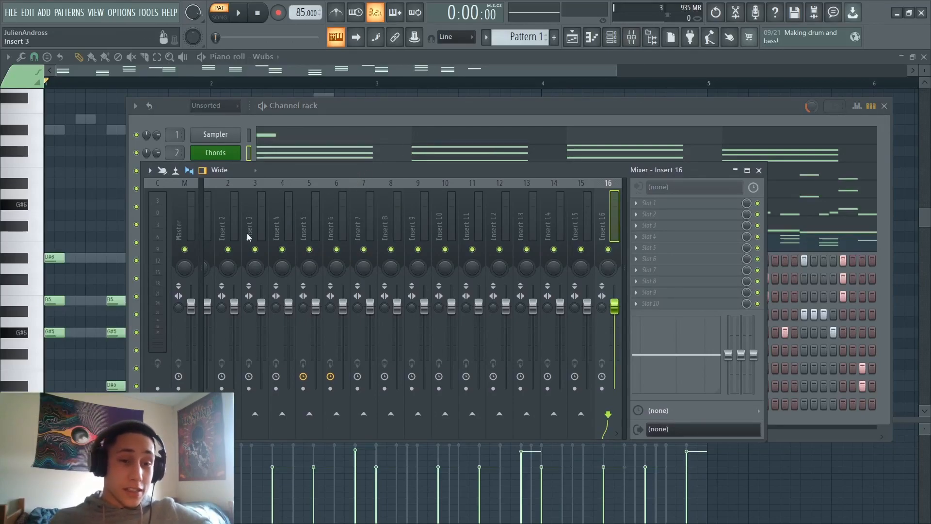
left_click(223, 238)
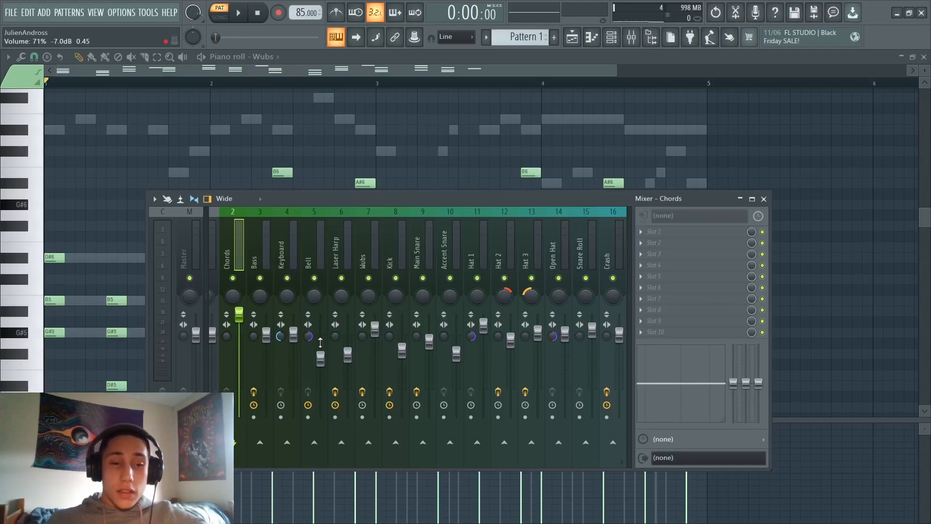
Review the effect slots on the Keyboard, Chords, Bell, Laser Harp and Wubs mixer tracks.
left_click(287, 255)
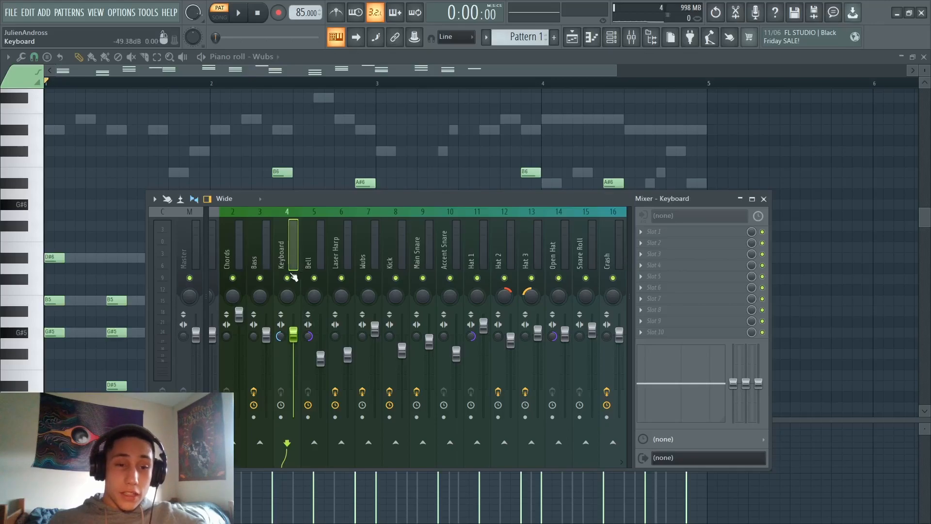
left_click(231, 257)
left_click(294, 257)
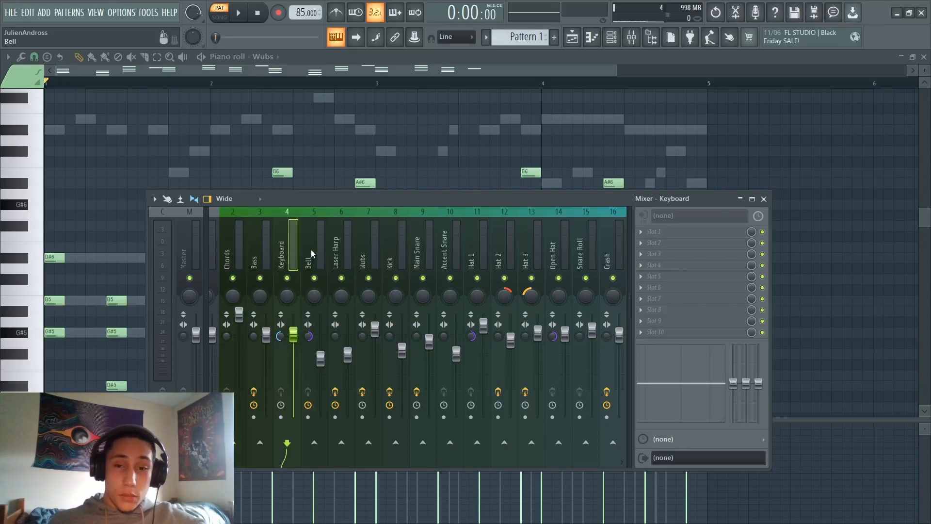
left_click(315, 253)
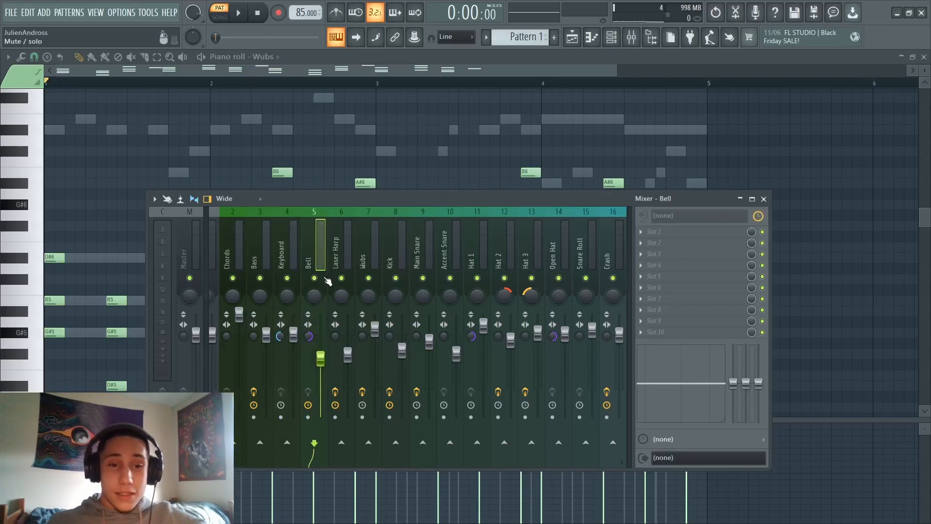
left_click(340, 272)
left_click(363, 260)
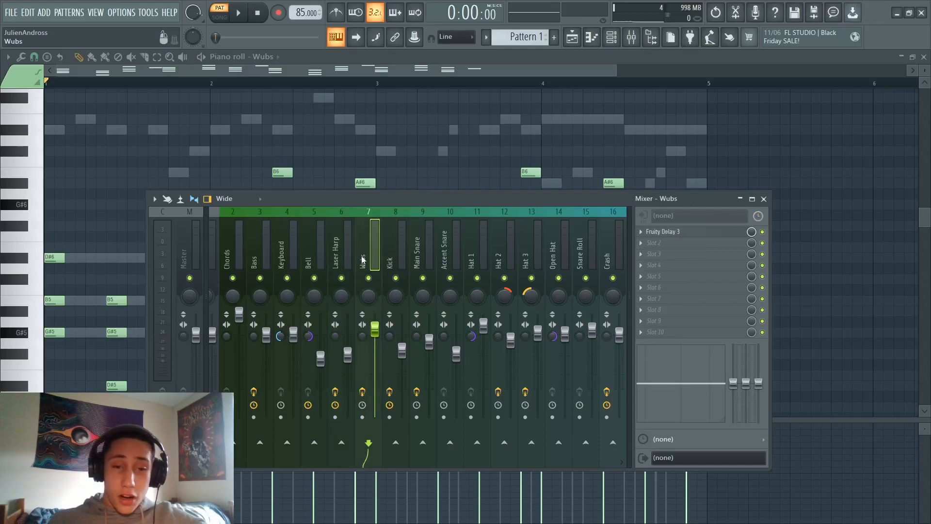
Review the effects loaded on the Bass, Kick, Main Snare, Hat 1, Hat 2, Hat 3 and Crash mixer tracks.
left_click(255, 249)
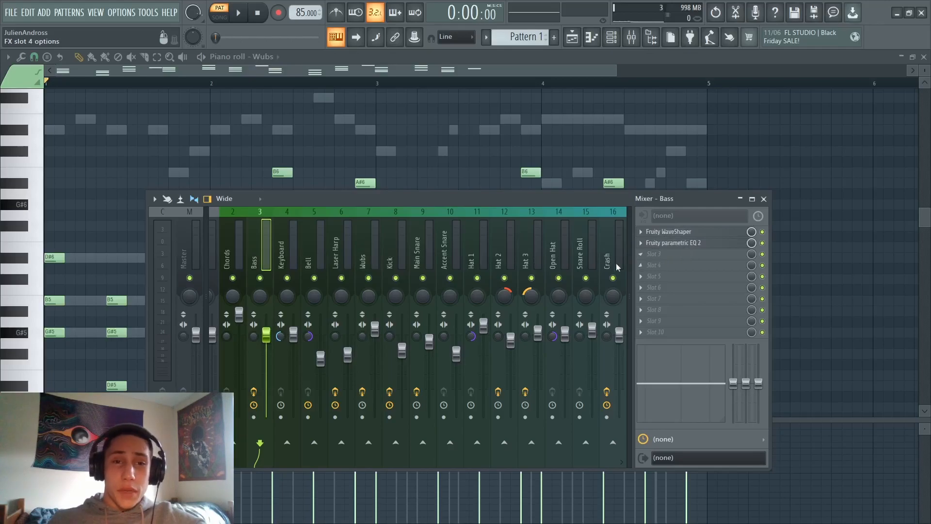
left_click(392, 261)
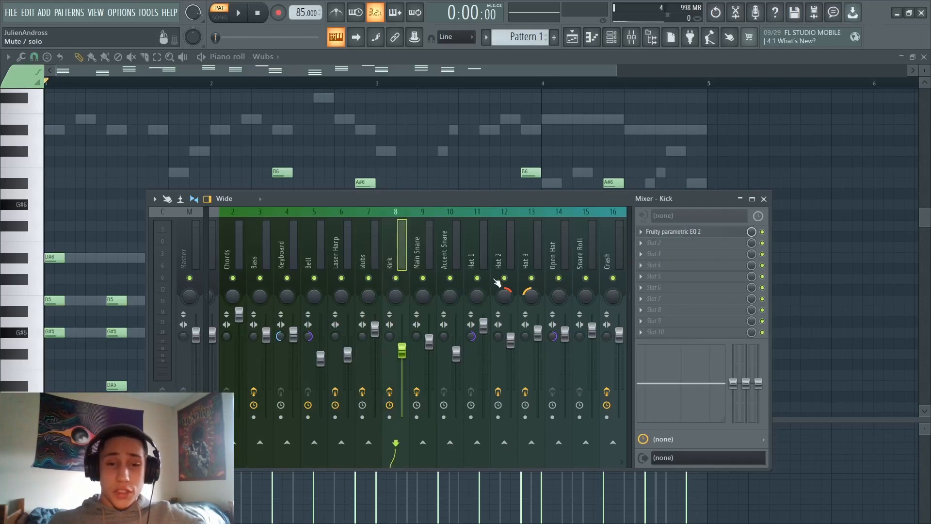
left_click(417, 252)
left_click(476, 252)
left_click(515, 253)
left_click(541, 258)
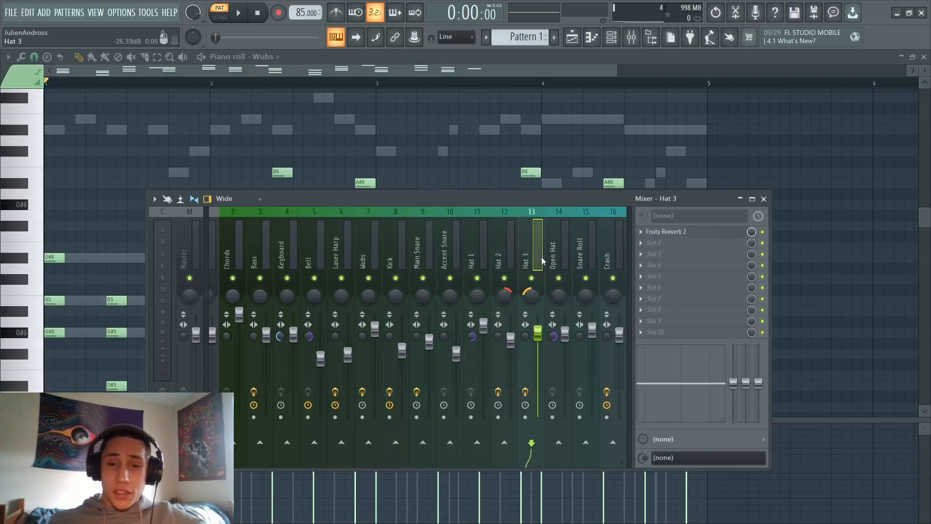
left_click(611, 262)
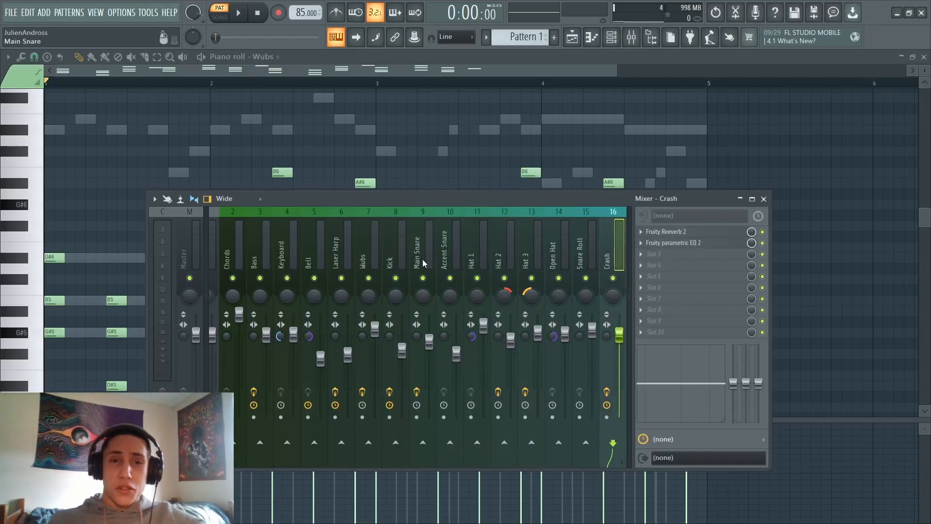
left_click(504, 294)
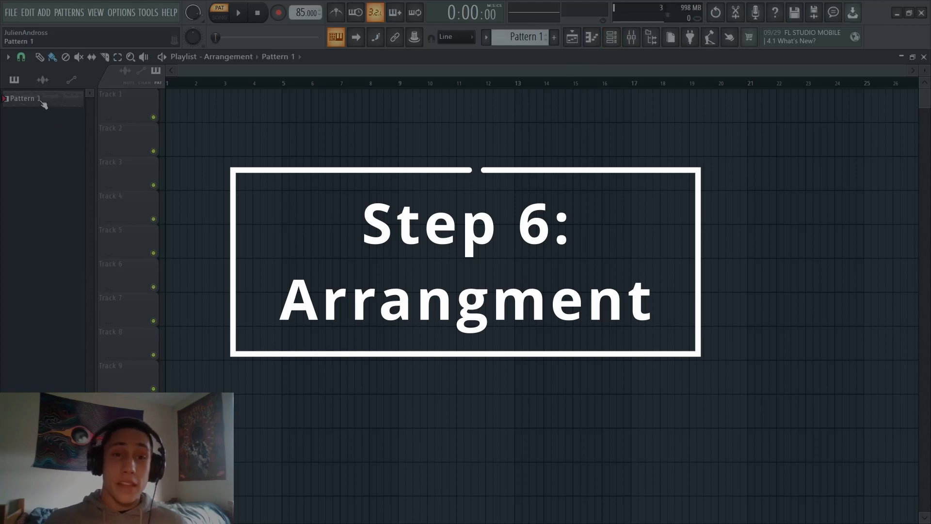
left_click(171, 111)
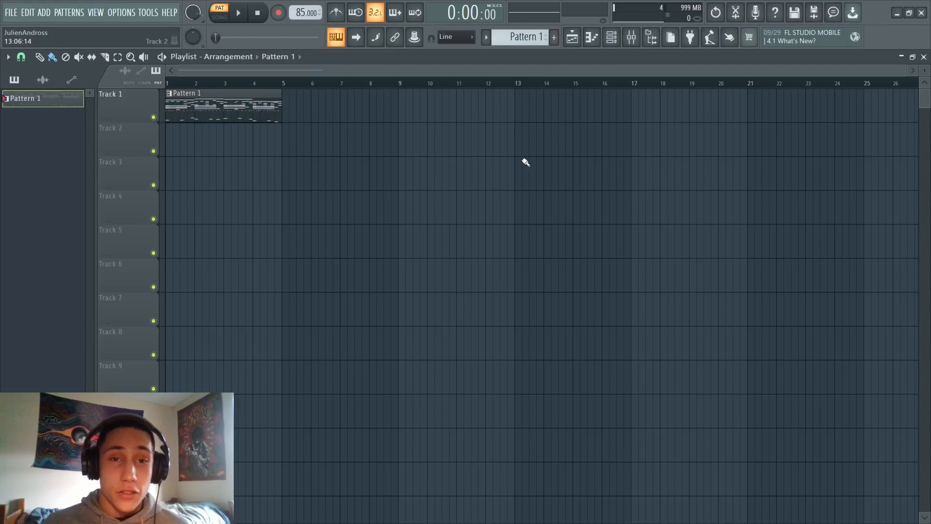
key("F6")
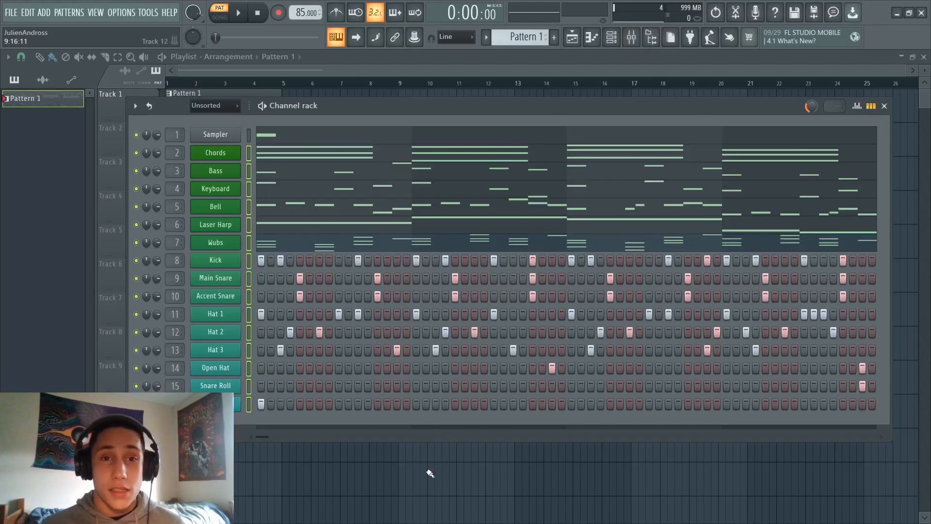
key("F6")
right_click(208, 109)
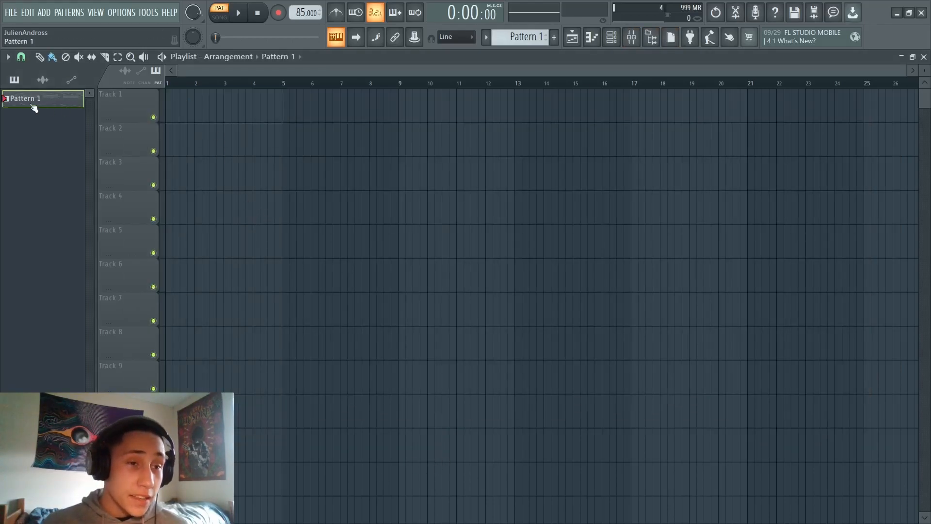
Split Pattern 1 by channel and place the Chords through Crash patterns at bar 1 on separate playlist tracks, starting at Track 1.
right_click(41, 100)
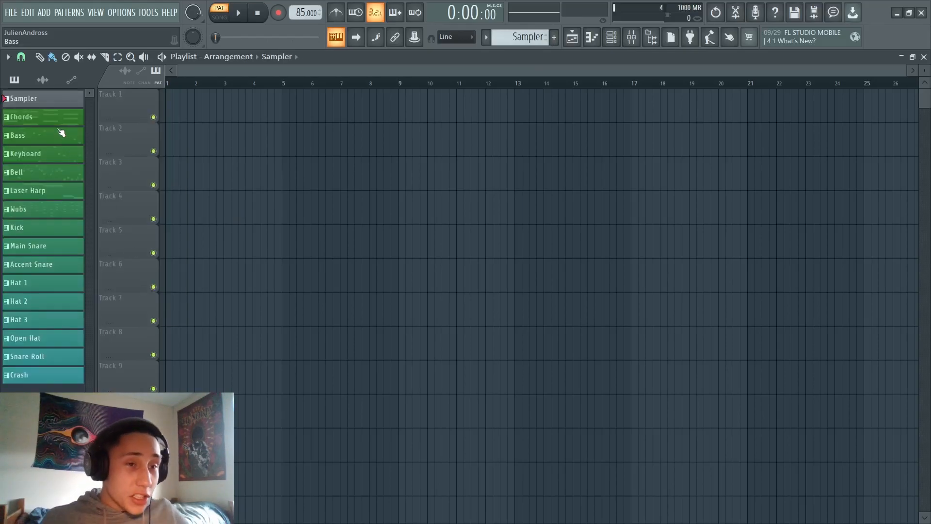
left_click(55, 123)
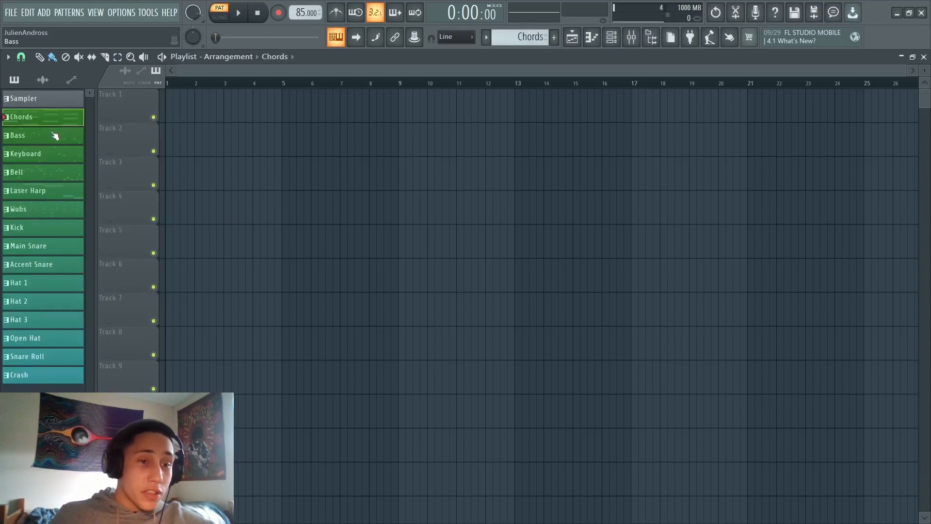
left_click_drag(56, 140, 54, 375)
left_click_drag(58, 117, 128, 105)
left_click(337, 156, "ctrl")
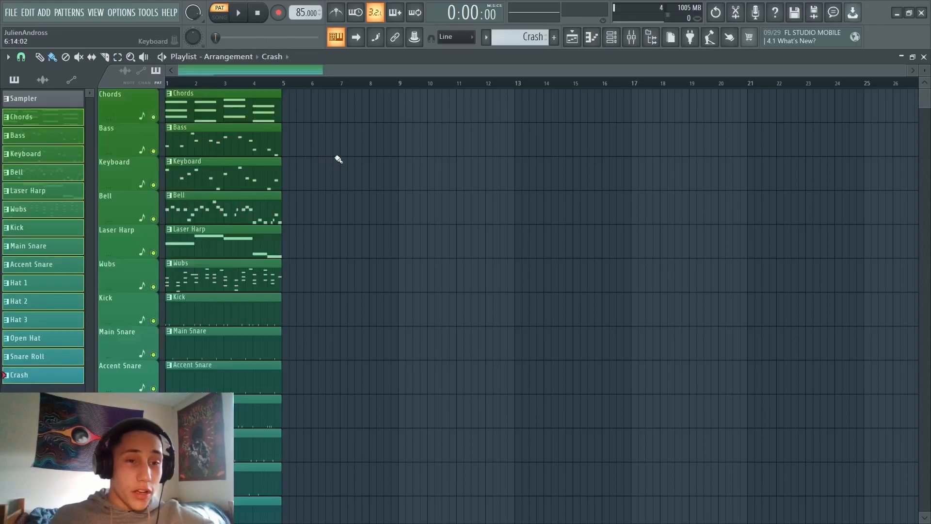
scroll(375, 219, "up", 1)
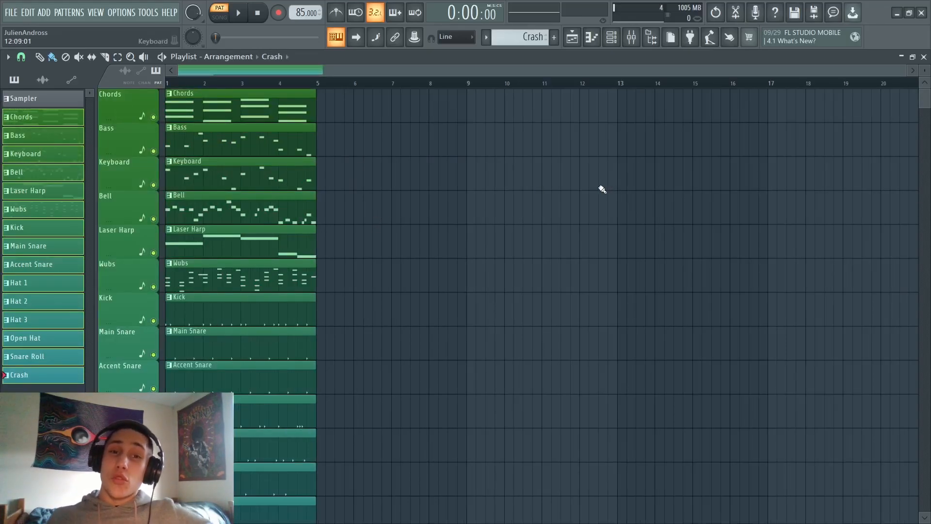